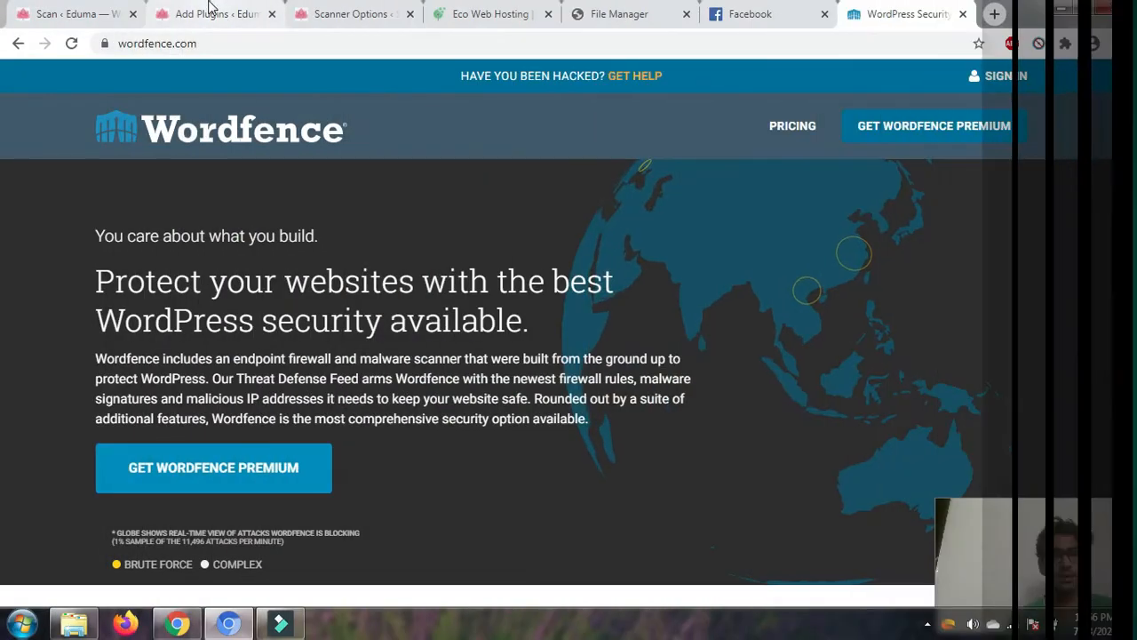
Search the WordPress plugin directory for "wordfence" and look at the Wordfence Security – Firewall & Malware Scan plugin
{"action": "left_click", "coordinate": [209, 11]}
{"action": "left_click", "coordinate": [67, 9]}
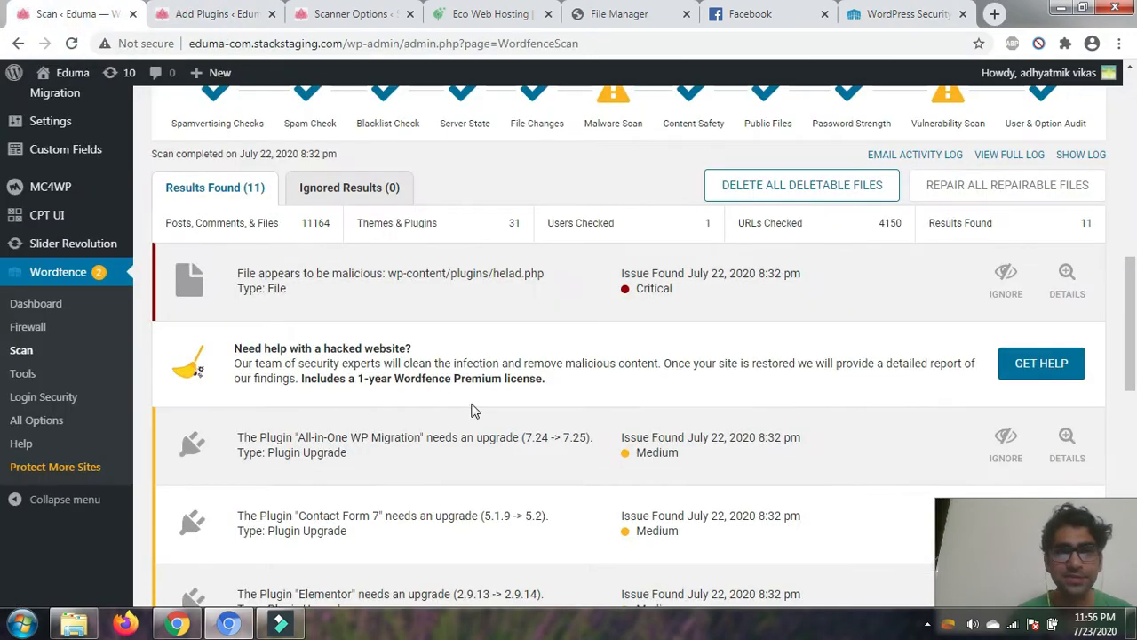
{"action": "scroll", "coordinate": [239, 369], "scroll_direction": "up", "scroll_amount": 5}
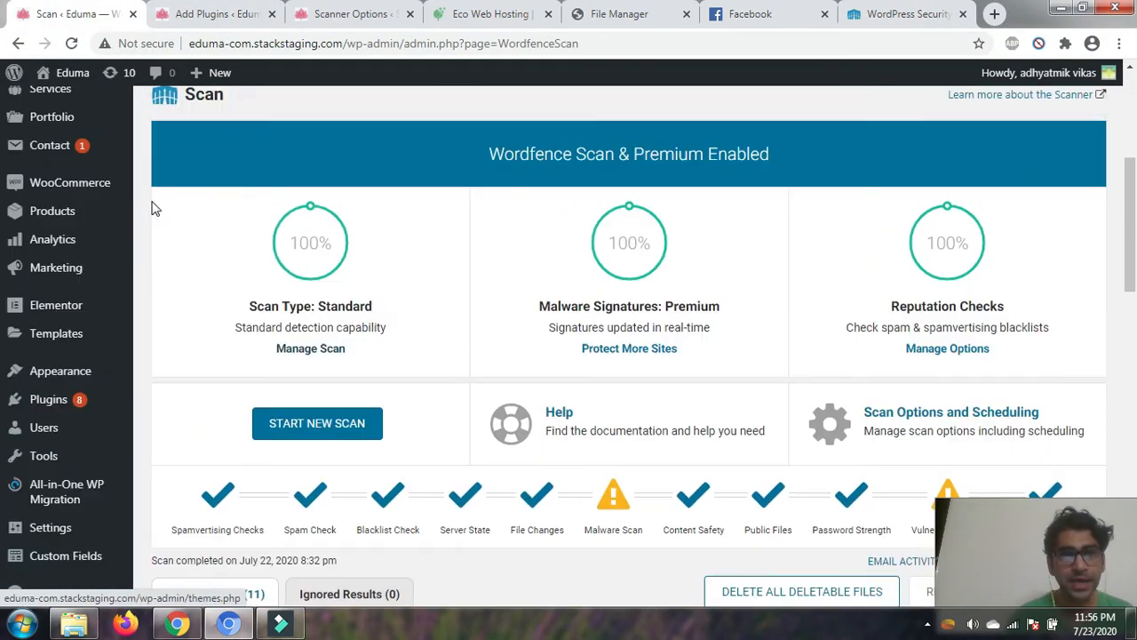
{"action": "left_click", "coordinate": [213, 14]}
{"action": "scroll", "coordinate": [632, 254], "scroll_direction": "down", "scroll_amount": 4}
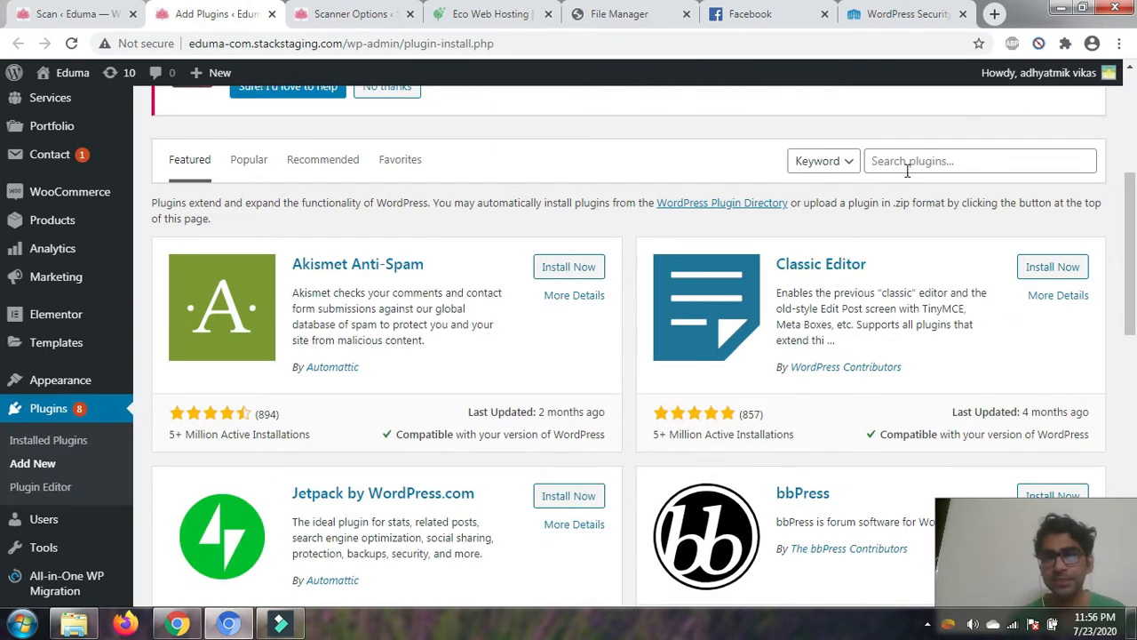
{"action": "left_click", "coordinate": [907, 165]}
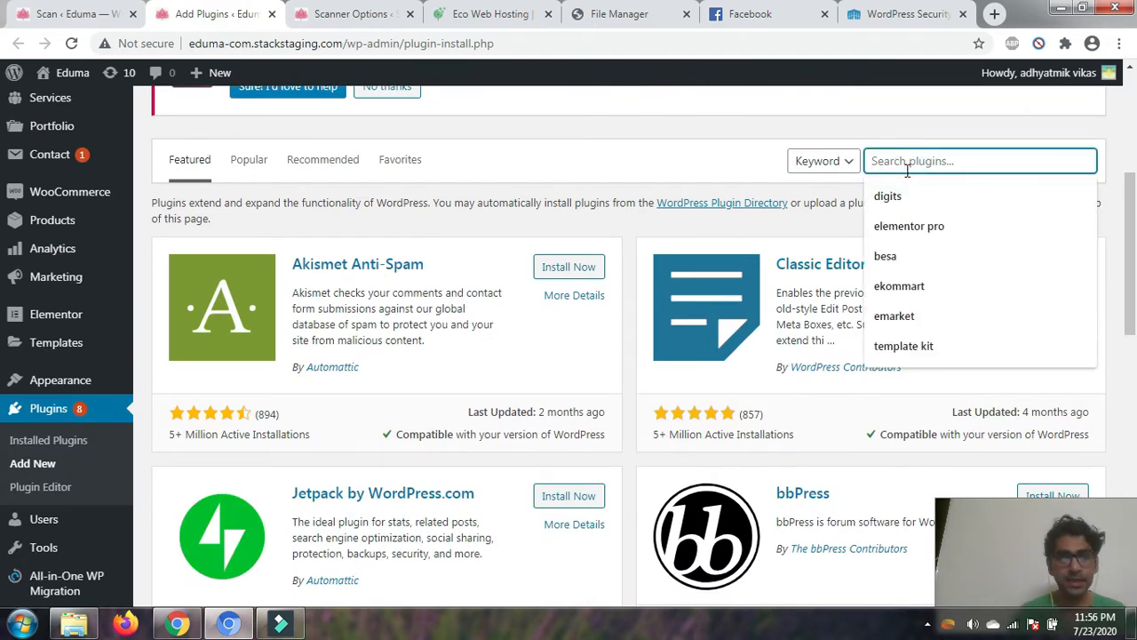
{"action": "type", "text": "wordfence"}
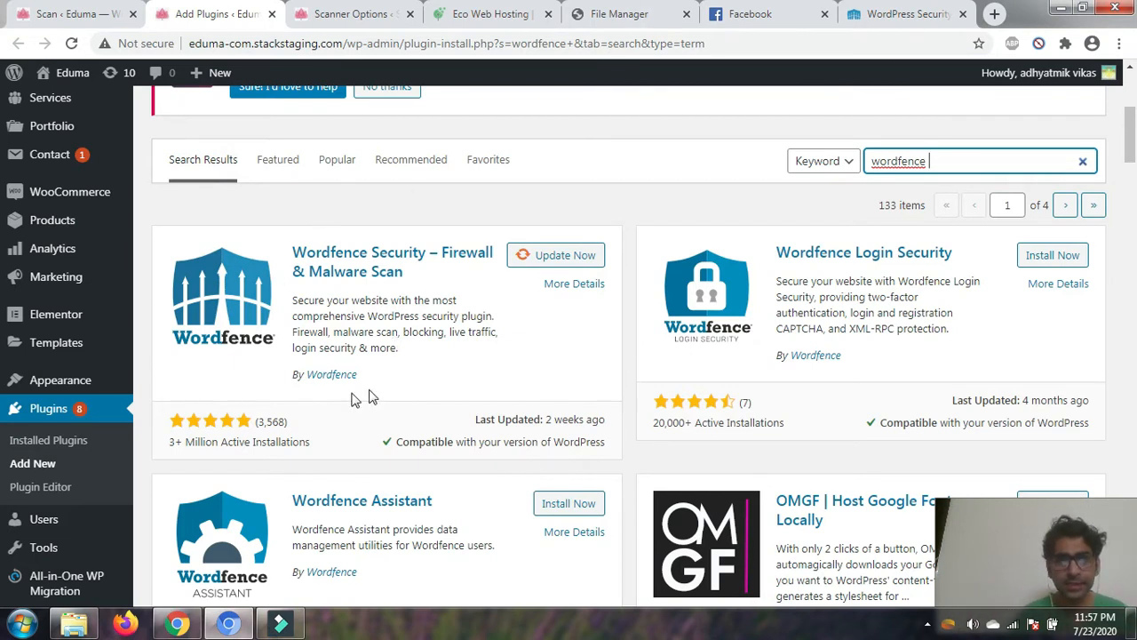
{"action": "scroll", "coordinate": [491, 265], "scroll_direction": "down", "scroll_amount": 2}
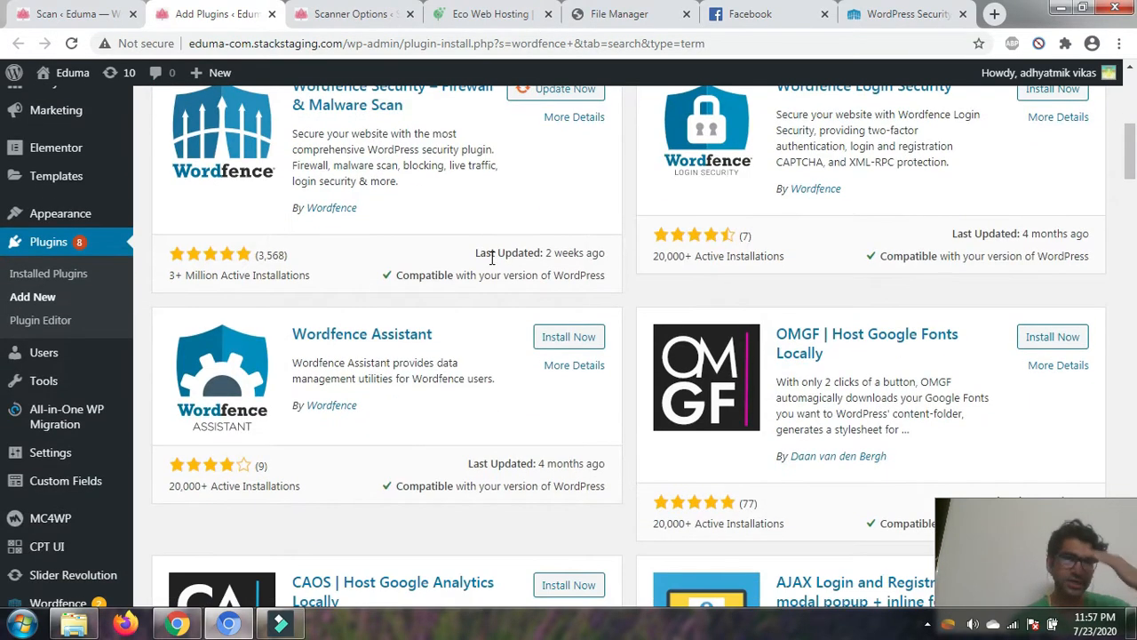
{"action": "scroll", "coordinate": [488, 254], "scroll_direction": "up", "scroll_amount": 1}
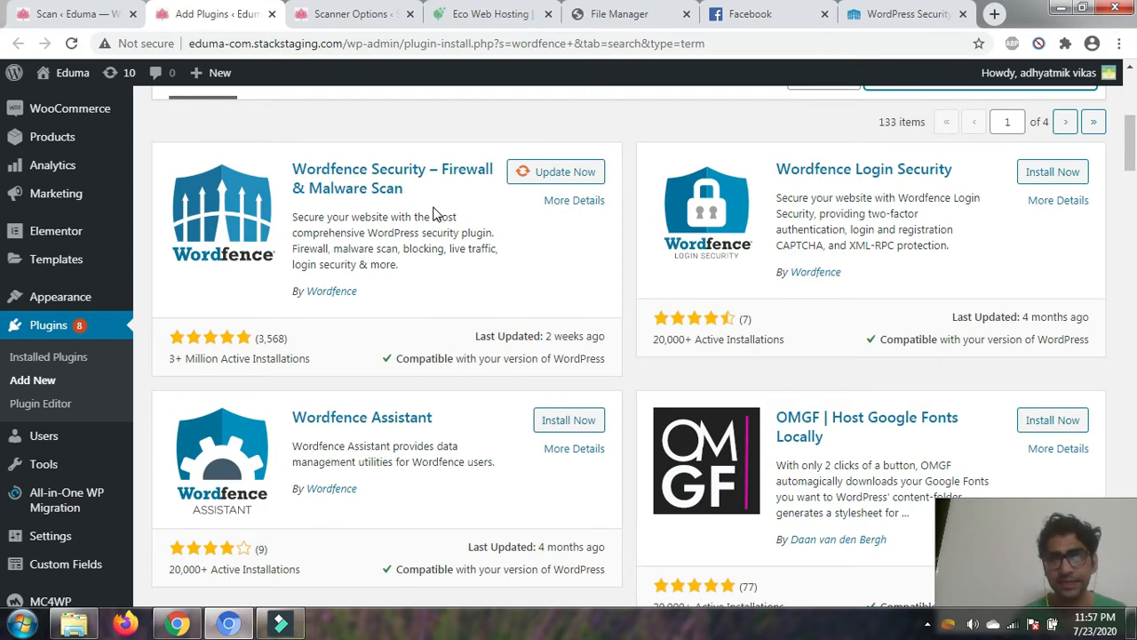
{"action": "left_click", "coordinate": [490, 15]}
{"action": "left_click", "coordinate": [622, 11]}
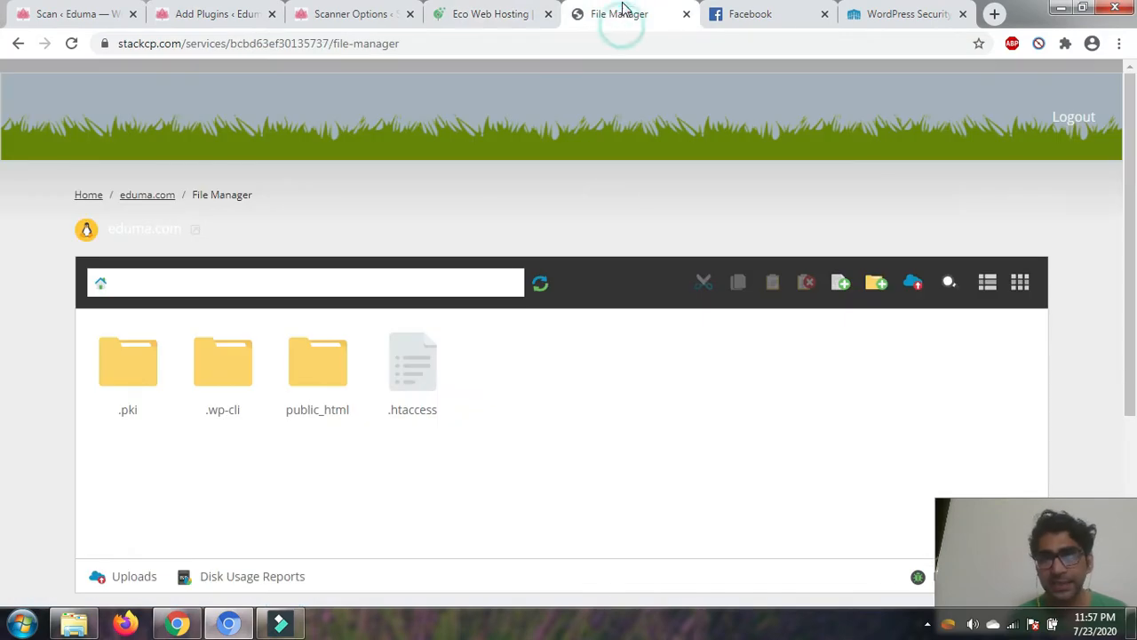
{"action": "left_click", "coordinate": [742, 9]}
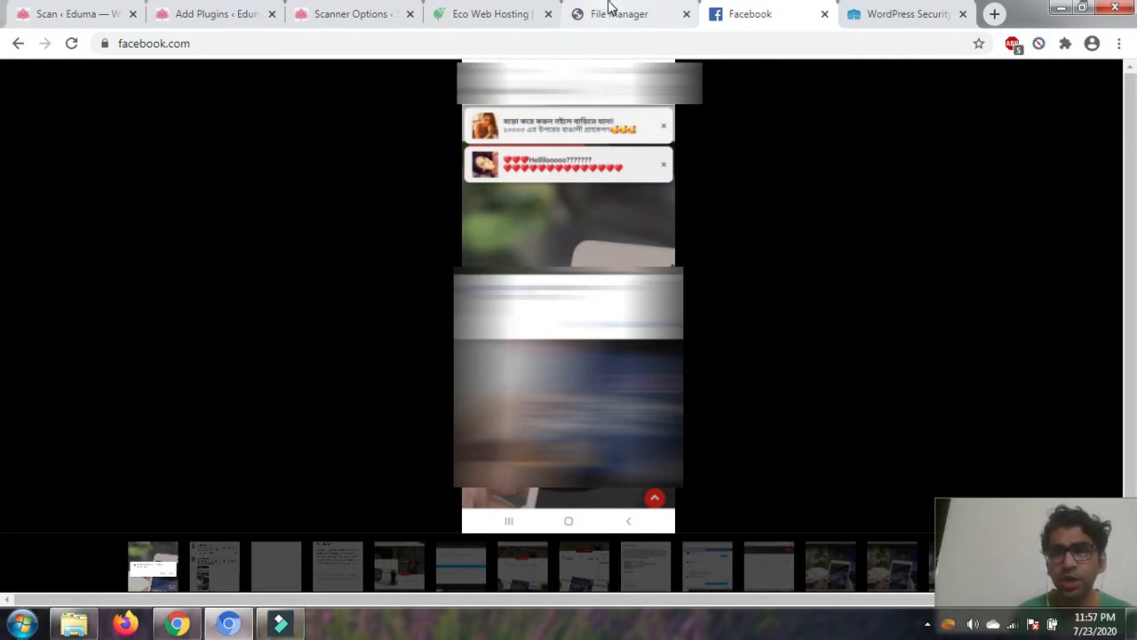
{"action": "left_click", "coordinate": [901, 14]}
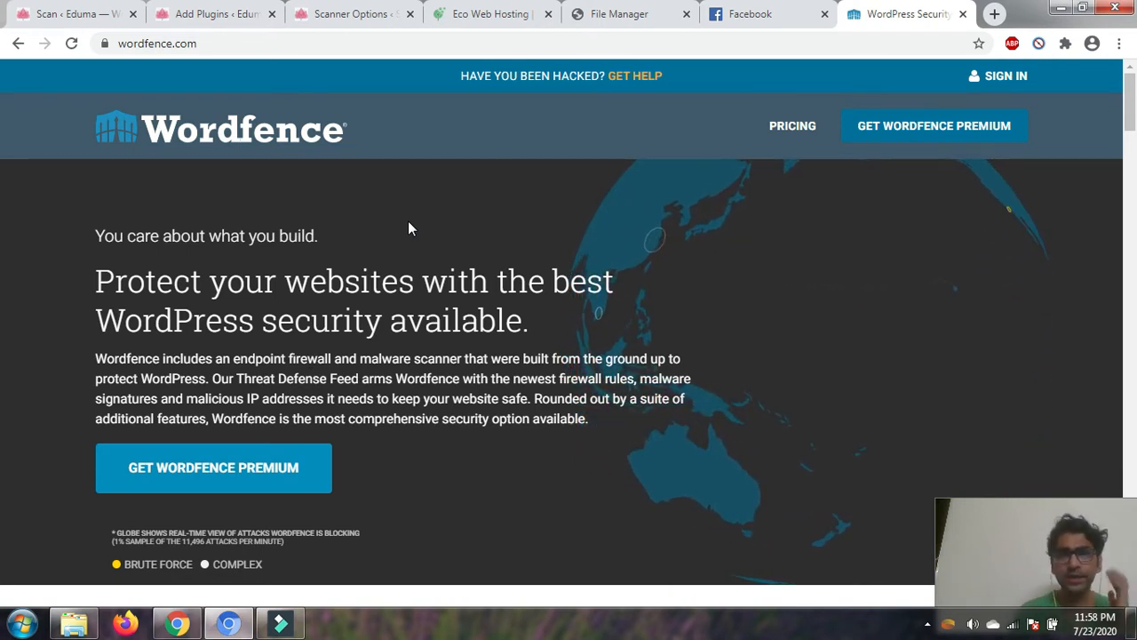
{"action": "left_click", "coordinate": [224, 14]}
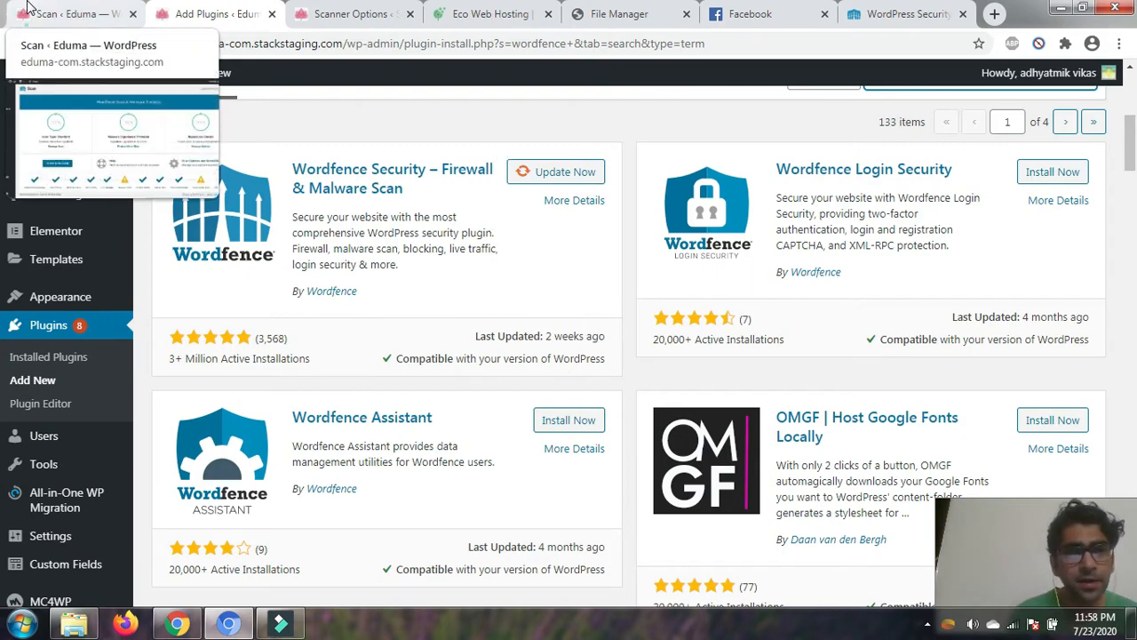
Look over the Wordfence Scan page, including its scan type, malware signatures and reputation checks sections
{"action": "left_click", "coordinate": [72, 14]}
{"action": "scroll", "coordinate": [251, 290], "scroll_direction": "down", "scroll_amount": 3}
{"action": "scroll", "coordinate": [251, 291], "scroll_direction": "down", "scroll_amount": 3}
{"action": "scroll", "coordinate": [132, 327], "scroll_direction": "up", "scroll_amount": 1}
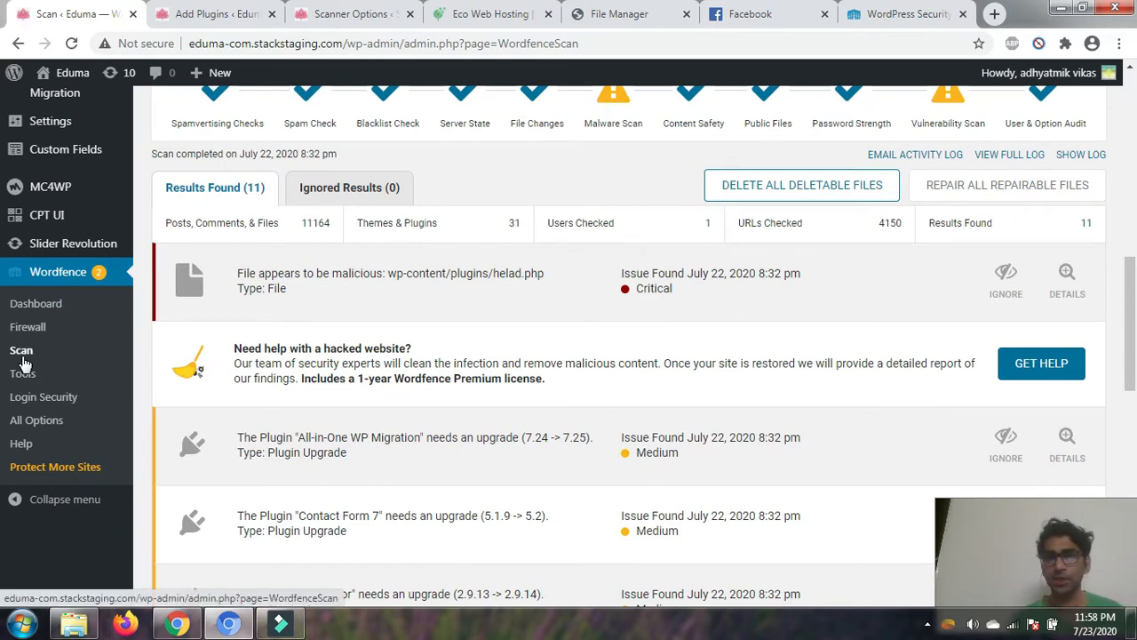
{"action": "left_click", "coordinate": [355, 15]}
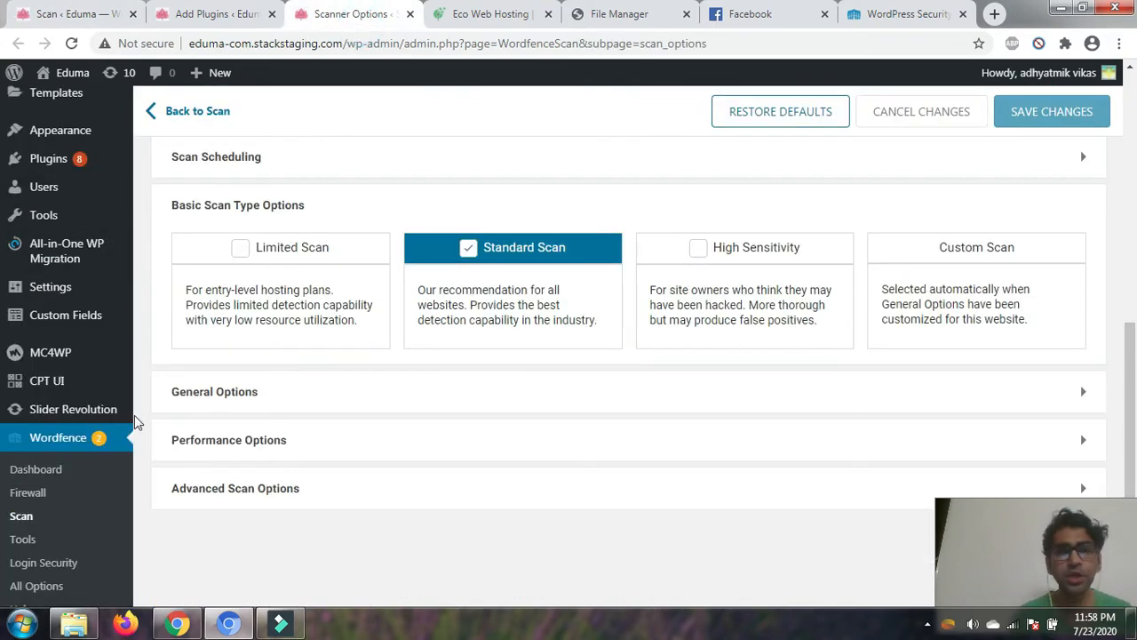
{"action": "left_click", "coordinate": [58, 24]}
{"action": "scroll", "coordinate": [328, 302], "scroll_direction": "up", "scroll_amount": 8}
{"action": "scroll", "coordinate": [284, 284], "scroll_direction": "down", "scroll_amount": 2}
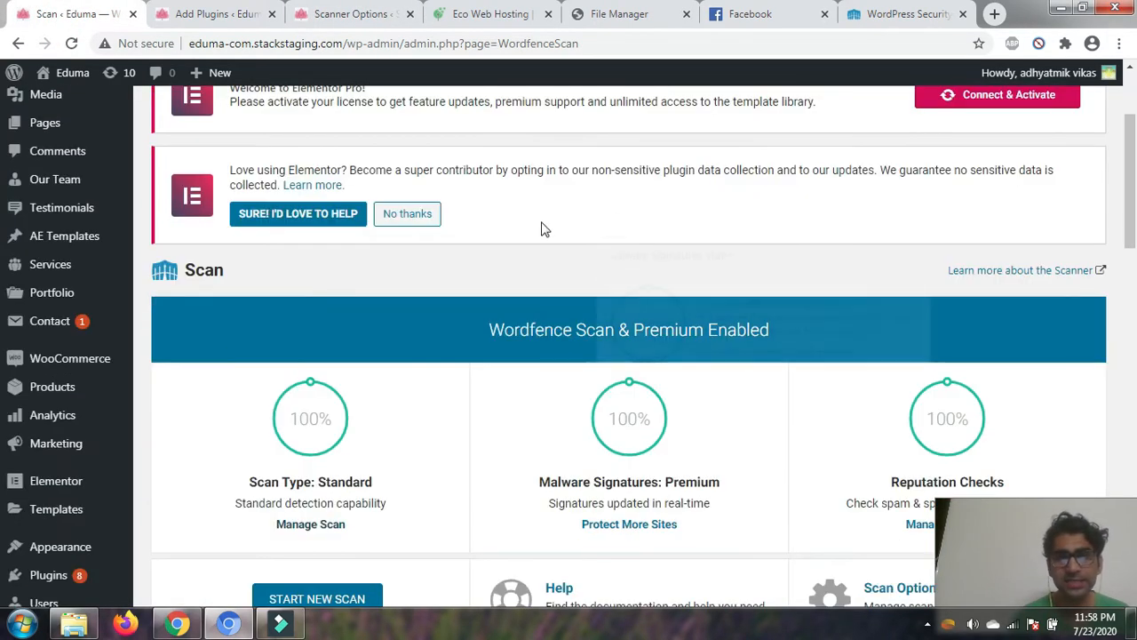
{"action": "scroll", "coordinate": [544, 230], "scroll_direction": "down", "scroll_amount": 1}
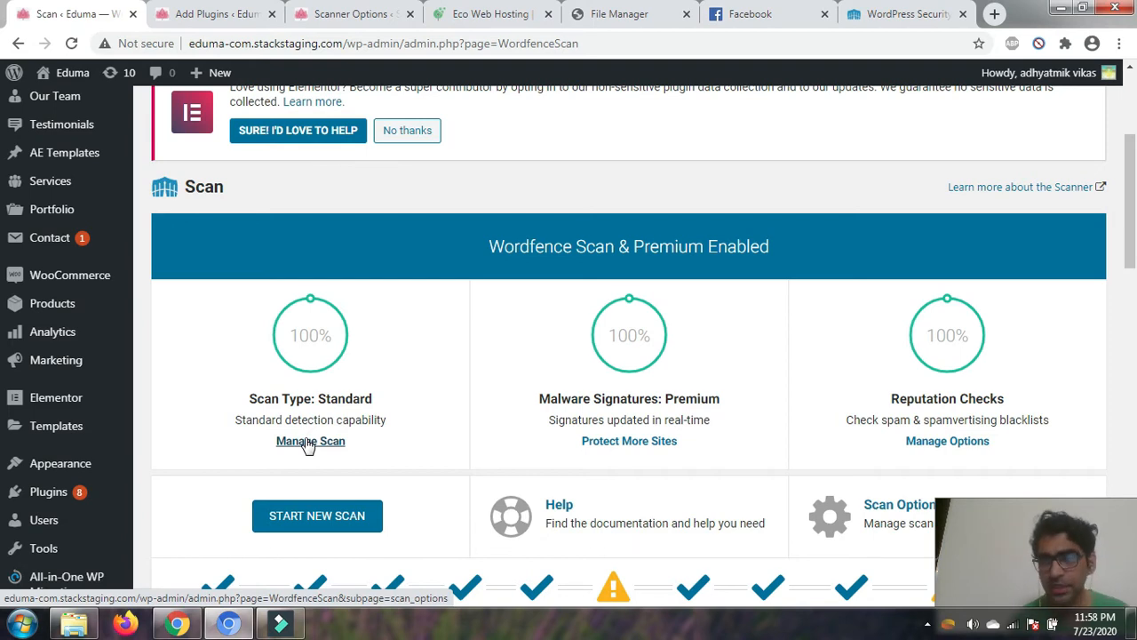
Open the Wordfence scan options and select High Sensitivity as the basic scan type
{"action": "left_click", "coordinate": [306, 443]}
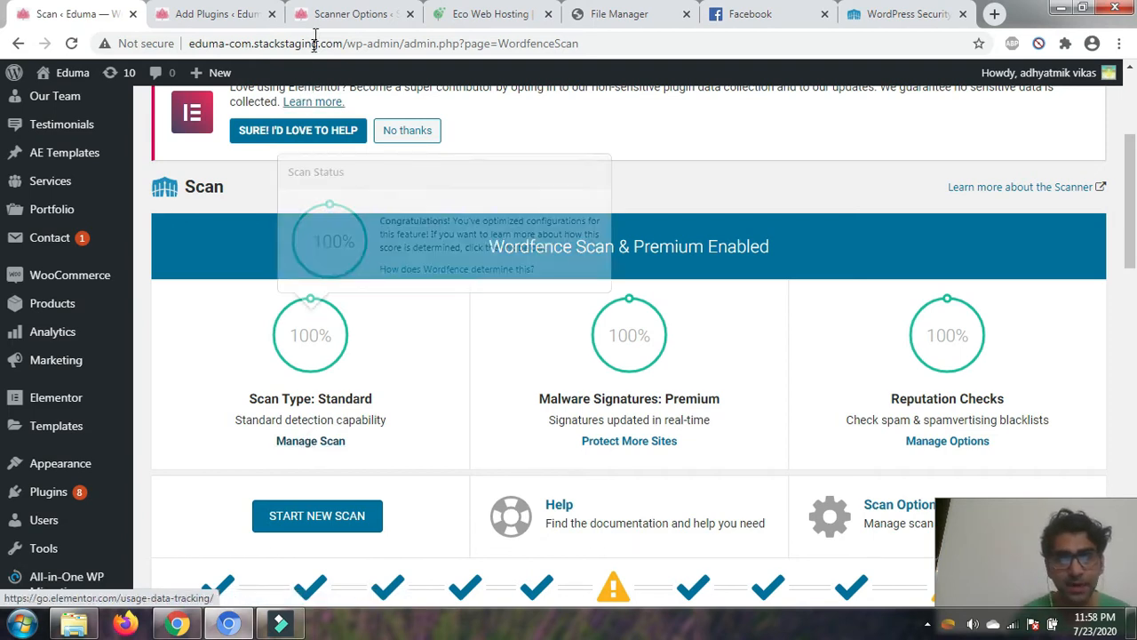
{"action": "scroll", "coordinate": [396, 391], "scroll_direction": "up", "scroll_amount": 1}
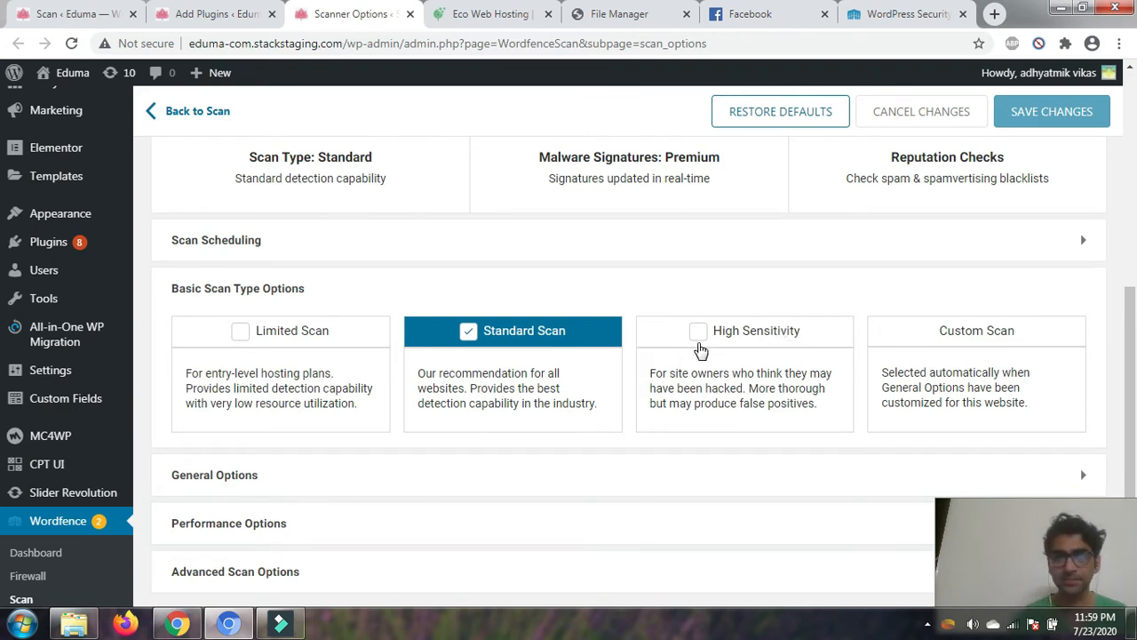
{"action": "left_click", "coordinate": [698, 340]}
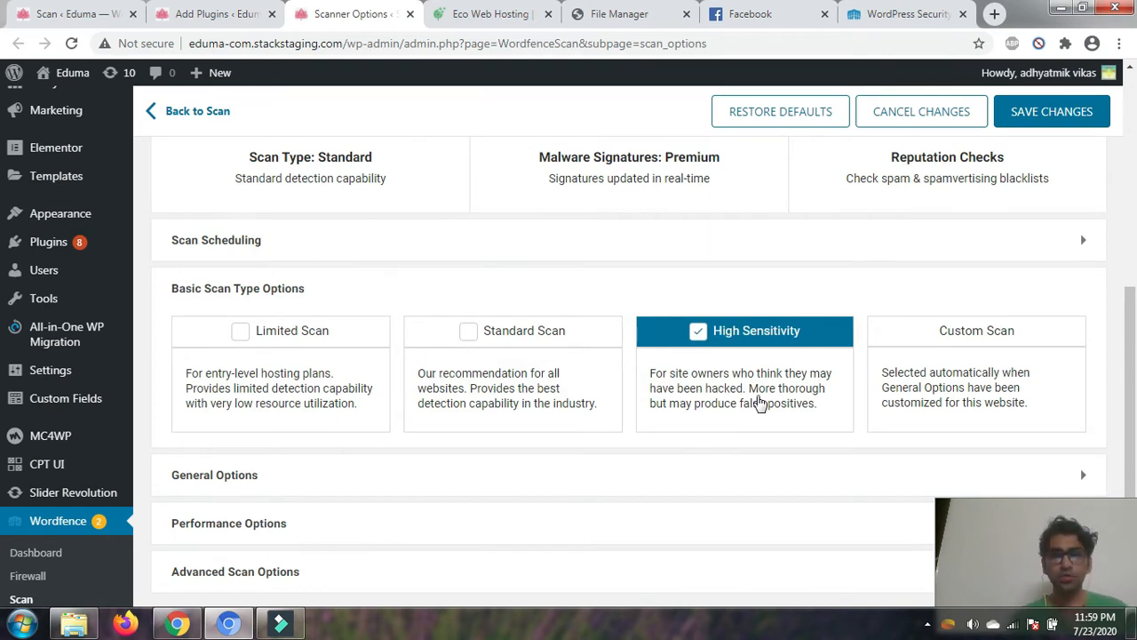
Go back to the Wordfence Scan page and examine the scan stages and the listed file, plugin and theme issues
{"action": "scroll", "coordinate": [757, 398], "scroll_direction": "up", "scroll_amount": 1}
{"action": "left_click", "coordinate": [23, 11]}
{"action": "scroll", "coordinate": [497, 355], "scroll_direction": "down", "scroll_amount": 1}
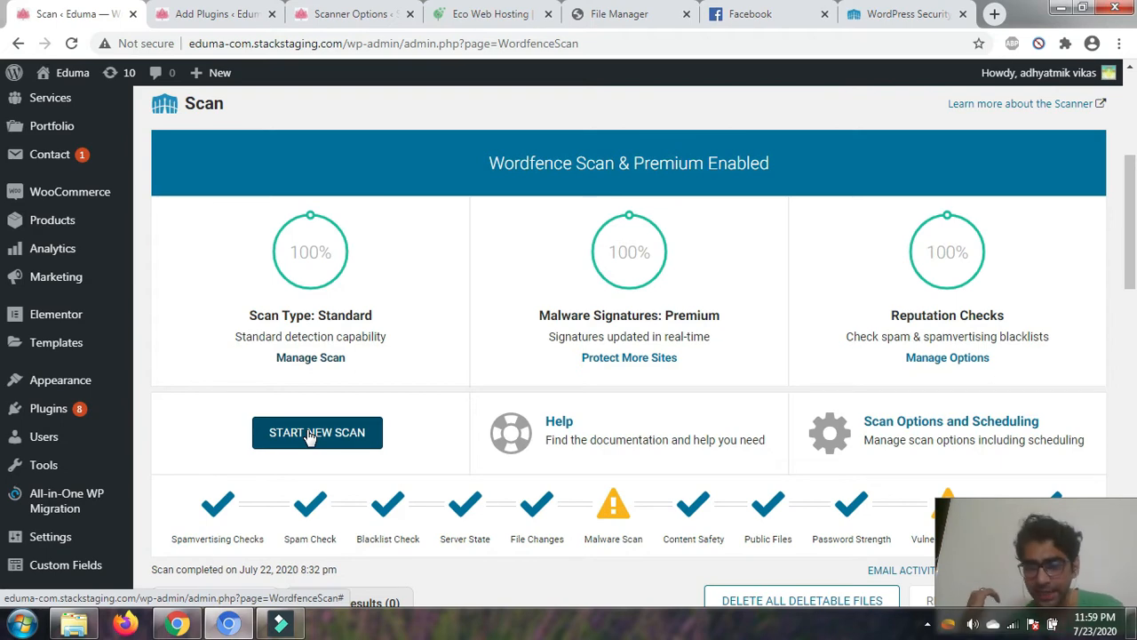
{"action": "scroll", "coordinate": [431, 393], "scroll_direction": "down", "scroll_amount": 2}
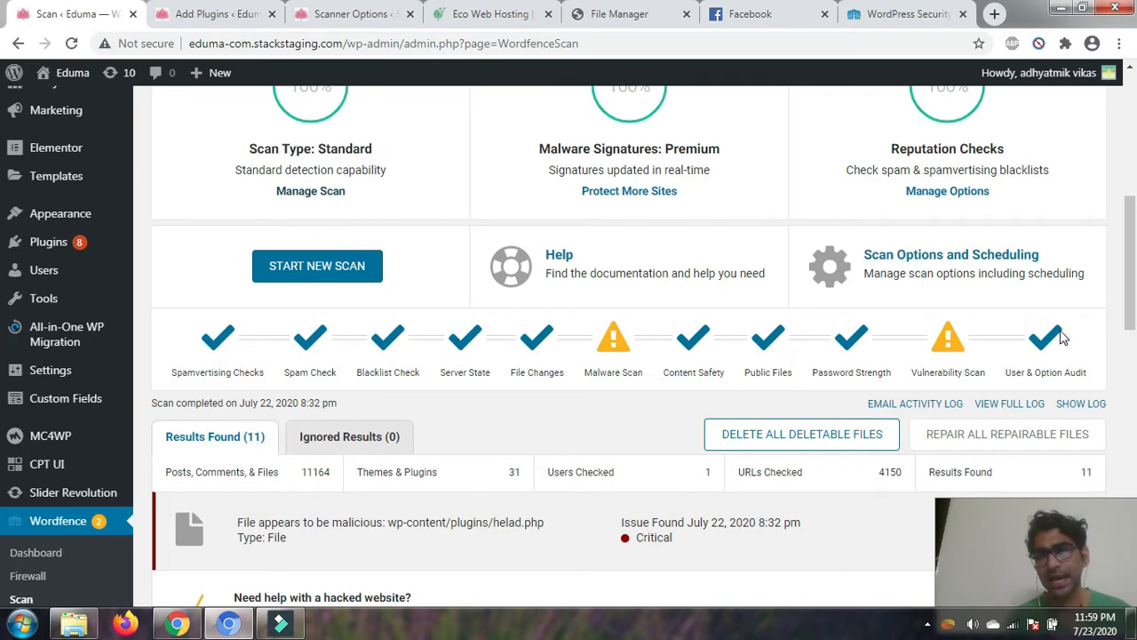
{"action": "scroll", "coordinate": [449, 364], "scroll_direction": "down", "scroll_amount": 2}
{"action": "scroll", "coordinate": [448, 364], "scroll_direction": "down", "scroll_amount": 2}
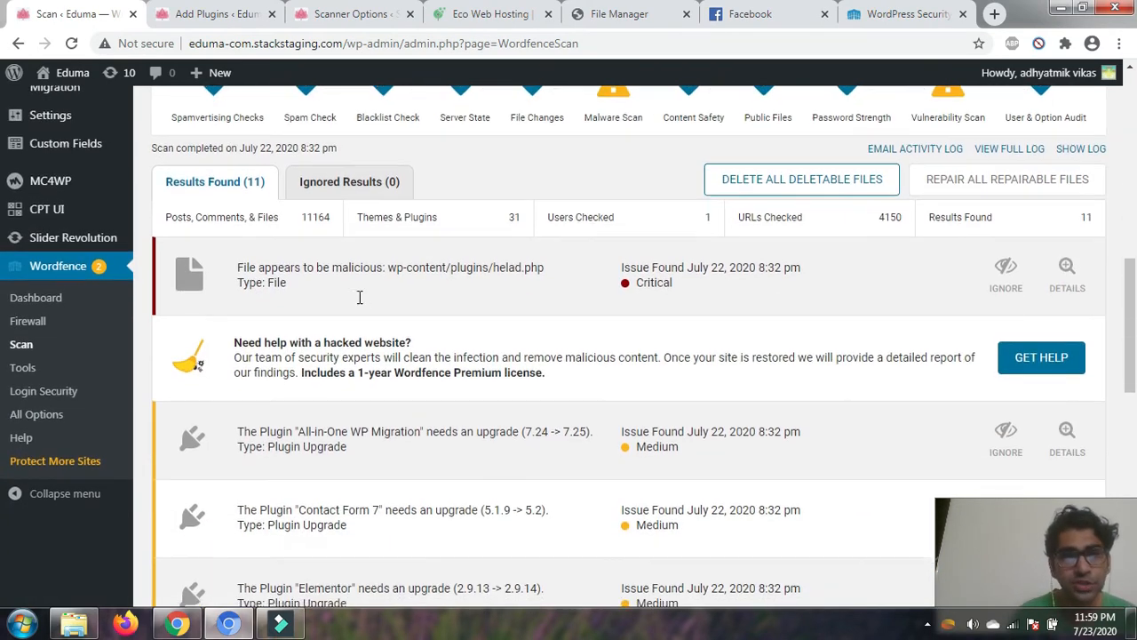
{"action": "scroll", "coordinate": [364, 302], "scroll_direction": "down", "scroll_amount": 3}
{"action": "scroll", "coordinate": [362, 305], "scroll_direction": "down", "scroll_amount": 5}
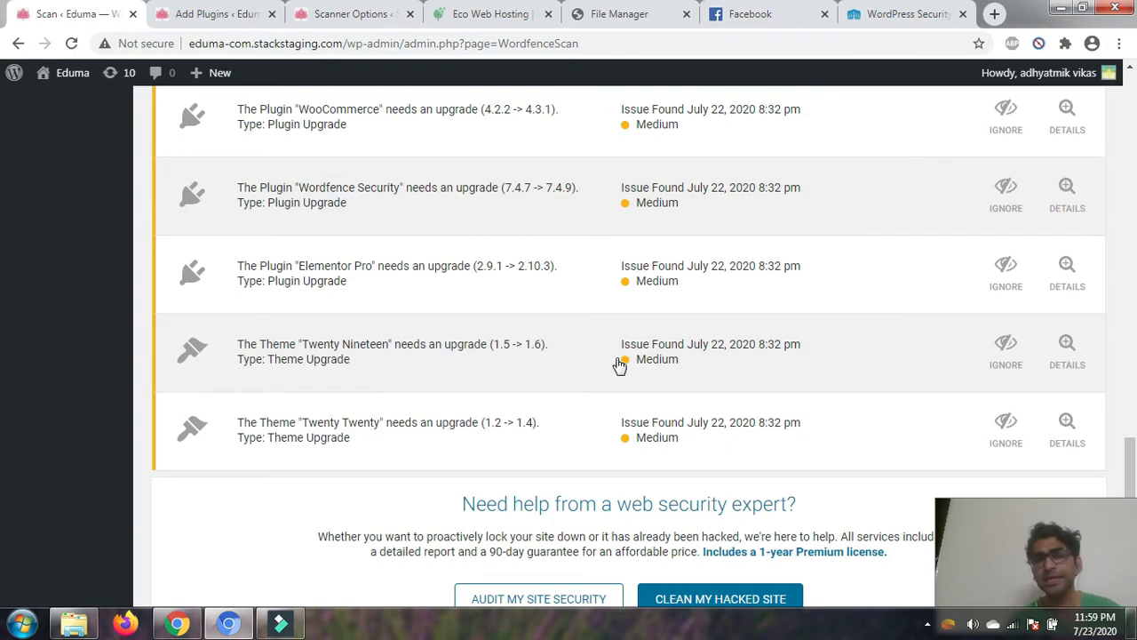
{"action": "scroll", "coordinate": [617, 361], "scroll_direction": "up", "scroll_amount": 5}
{"action": "scroll", "coordinate": [619, 358], "scroll_direction": "up", "scroll_amount": 3}
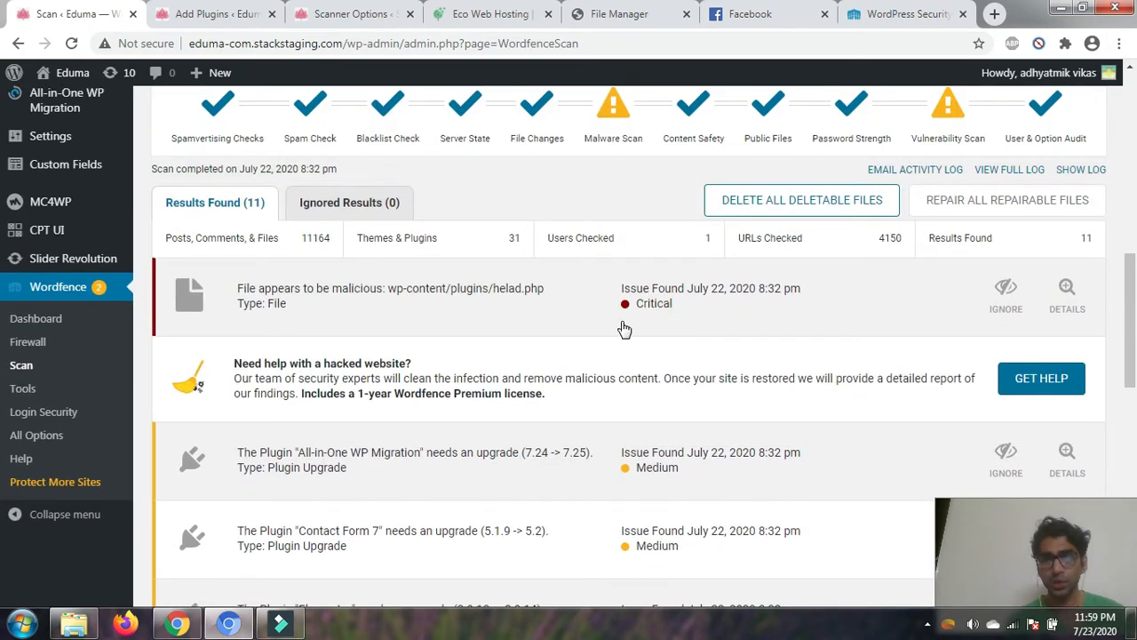
{"action": "scroll", "coordinate": [624, 330], "scroll_direction": "down", "scroll_amount": 3}
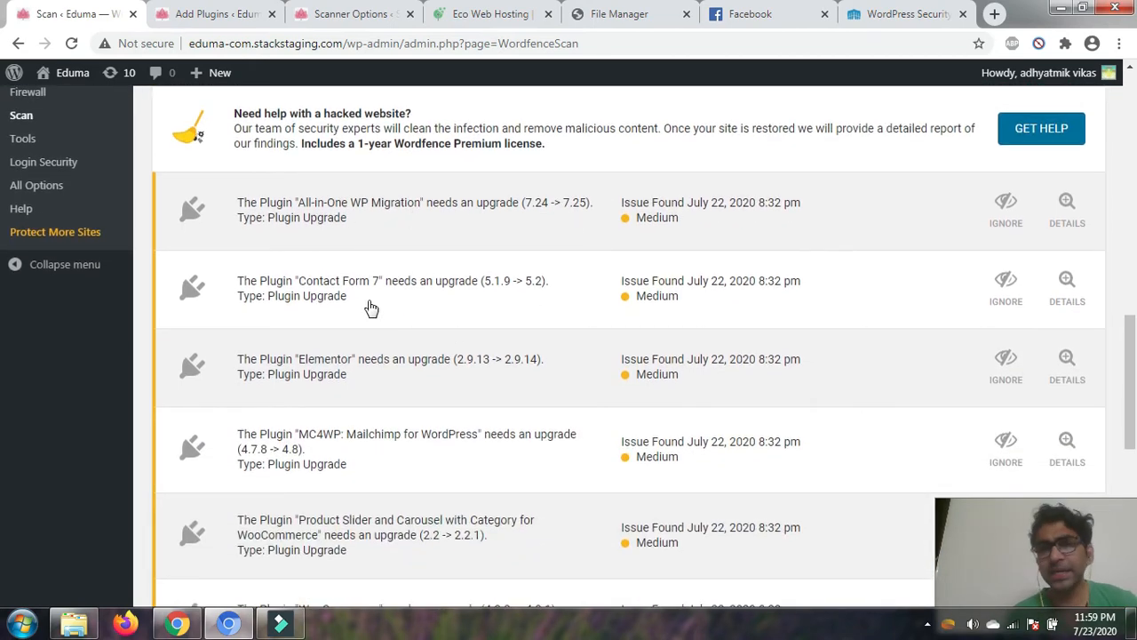
{"action": "scroll", "coordinate": [371, 308], "scroll_direction": "down", "scroll_amount": 1}
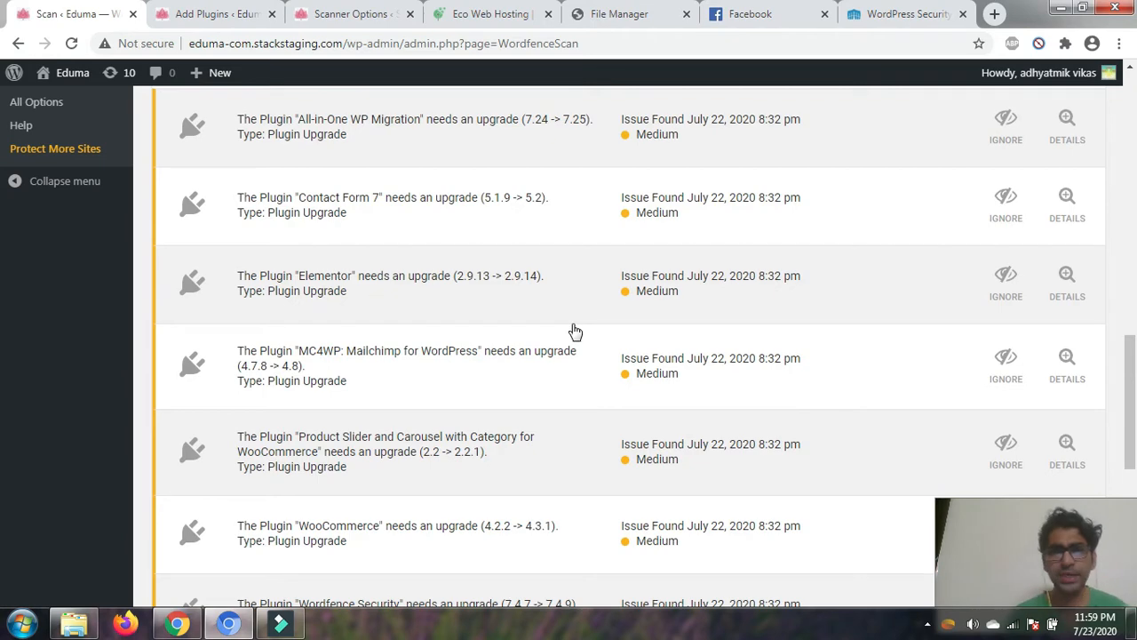
{"action": "scroll", "coordinate": [406, 400], "scroll_direction": "down", "scroll_amount": 4}
{"action": "scroll", "coordinate": [393, 400], "scroll_direction": "up", "scroll_amount": 4}
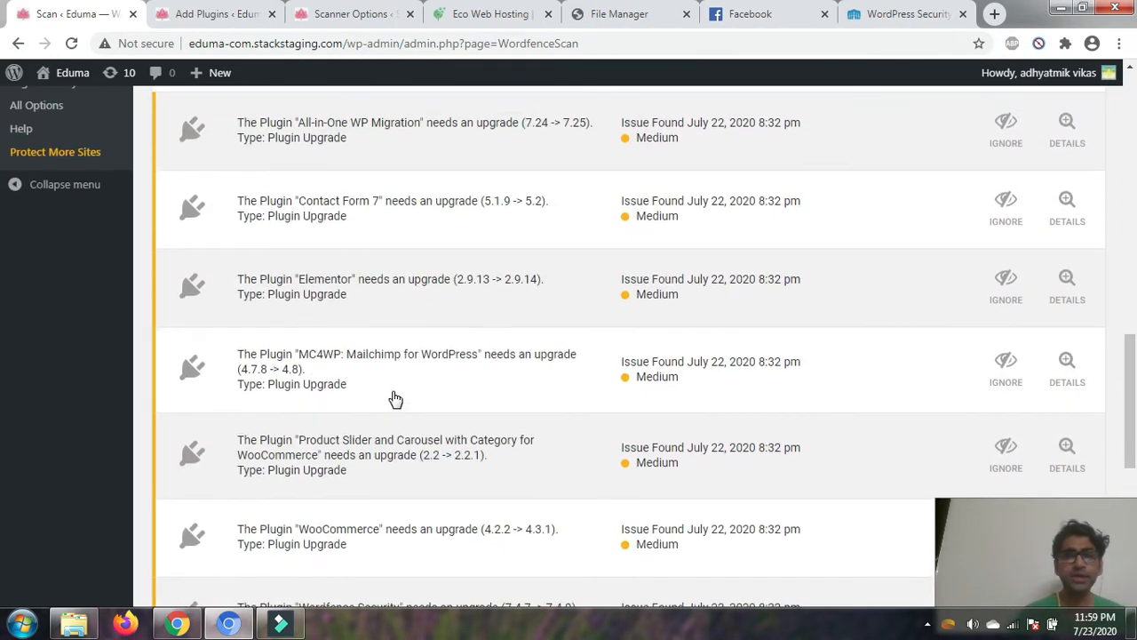
{"action": "scroll", "coordinate": [396, 400], "scroll_direction": "up", "scroll_amount": 1}
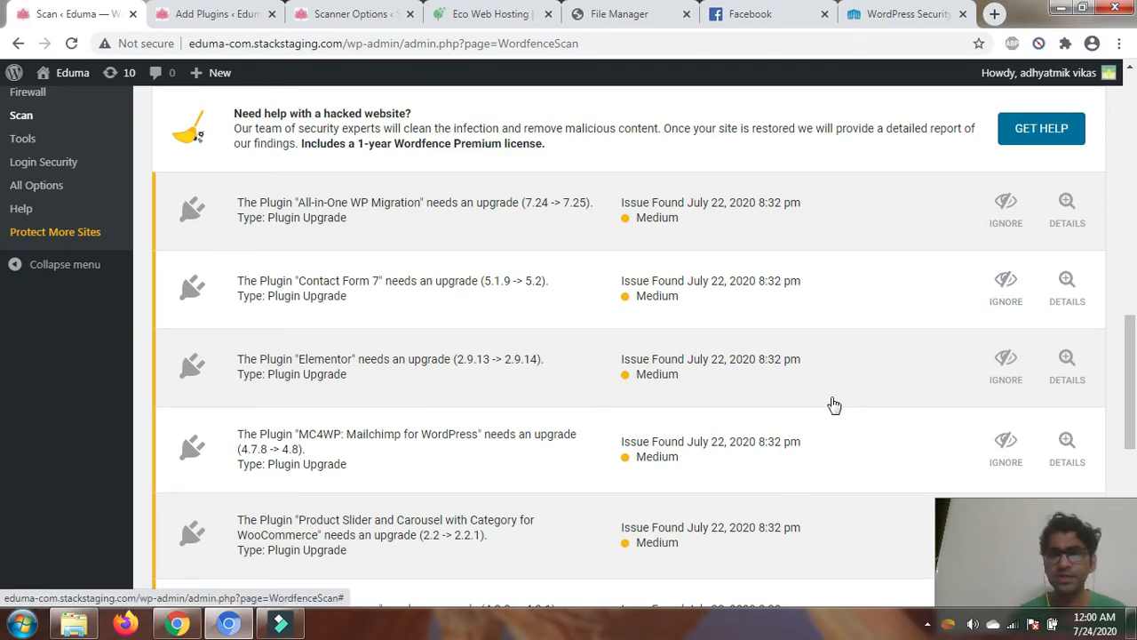
{"action": "scroll", "coordinate": [835, 405], "scroll_direction": "up", "scroll_amount": 1}
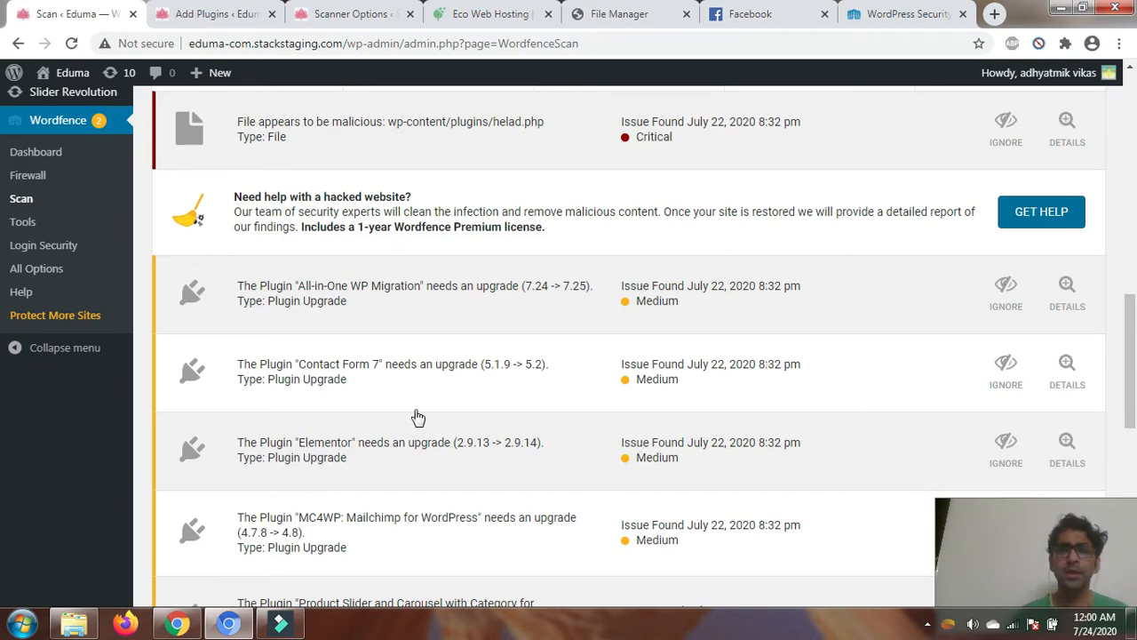
{"action": "scroll", "coordinate": [416, 416], "scroll_direction": "up", "scroll_amount": 2}
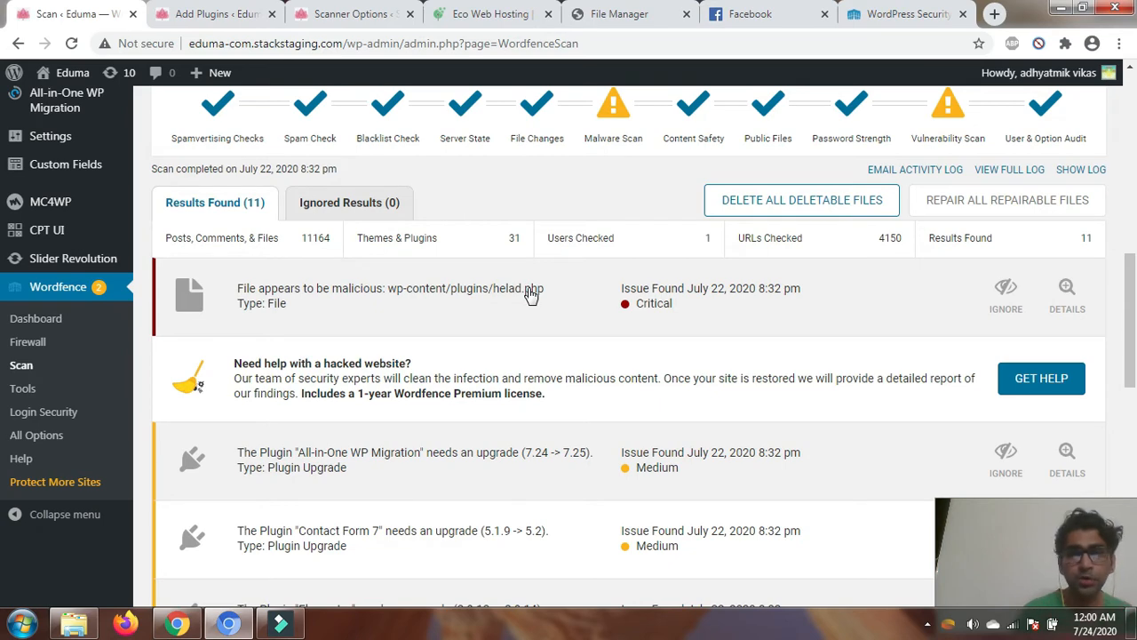
{"action": "left_click", "coordinate": [622, 15]}
{"action": "left_click", "coordinate": [744, 15]}
{"action": "left_click", "coordinate": [213, 15]}
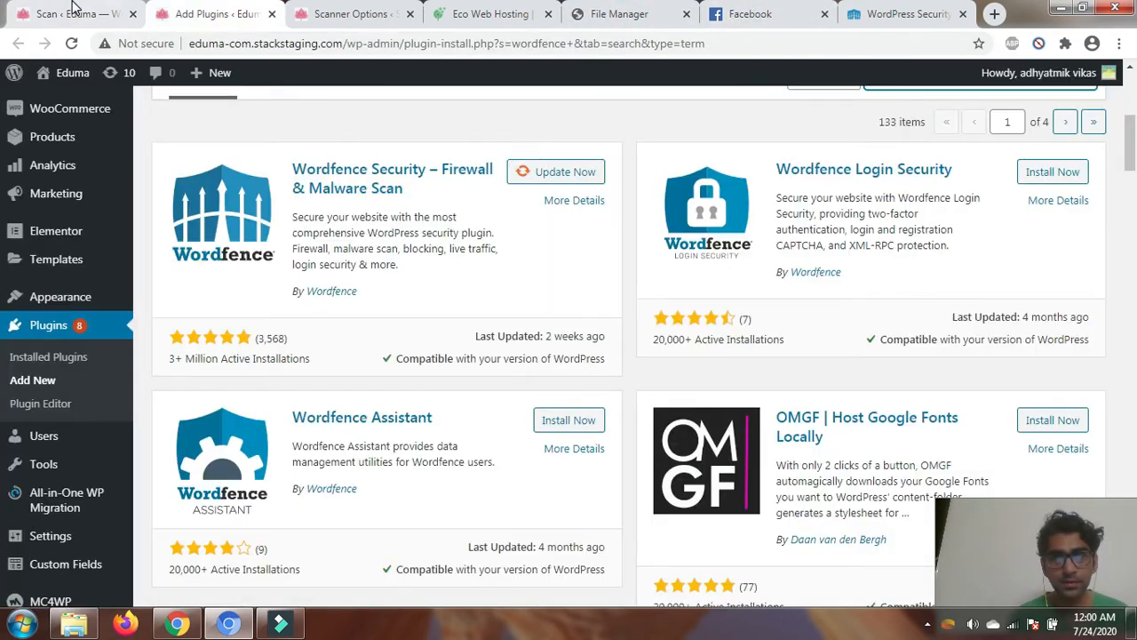
{"action": "left_click", "coordinate": [75, 9]}
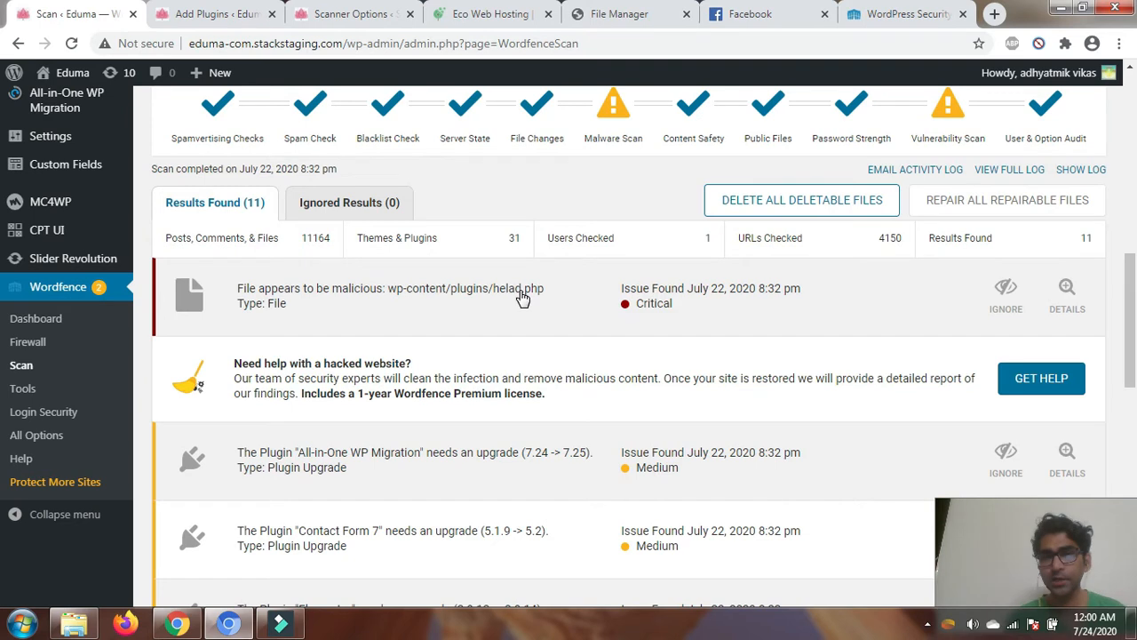
Expand the critical finding for wp-content/plugins/helad.php and read its details and issue description
{"action": "left_click", "coordinate": [433, 335]}
{"action": "scroll", "coordinate": [276, 346], "scroll_direction": "down", "scroll_amount": 1}
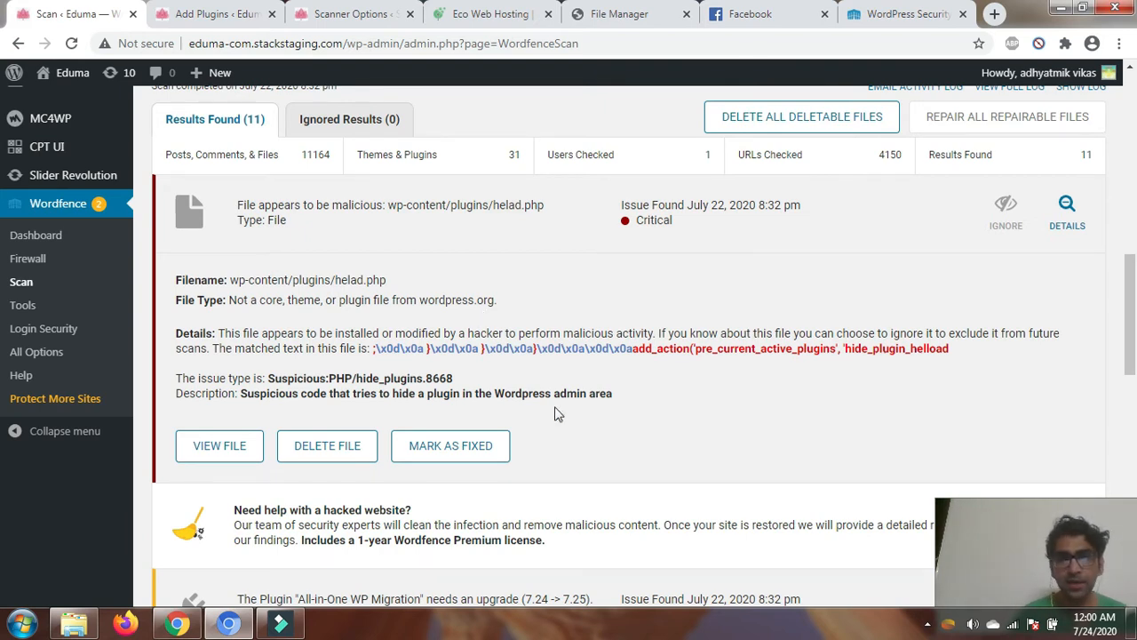
{"action": "left_click_drag", "start_coordinate": [519, 334], "coordinate": [467, 336]}
{"action": "left_click", "coordinate": [633, 329]}
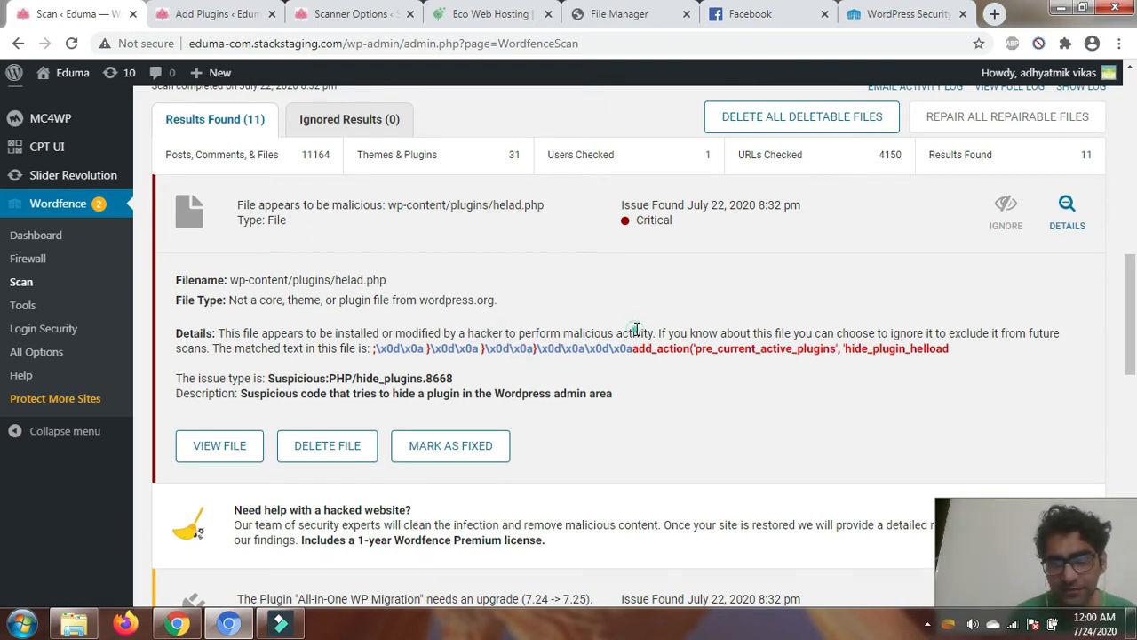
{"action": "left_click_drag", "start_coordinate": [635, 329], "coordinate": [650, 325]}
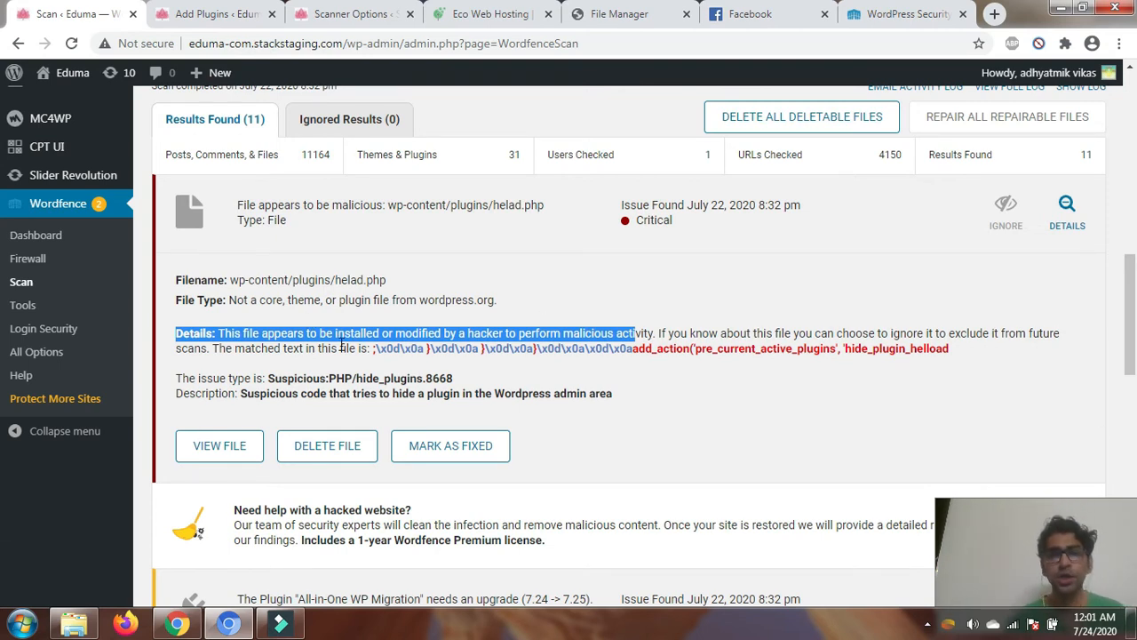
{"action": "left_click", "coordinate": [342, 348]}
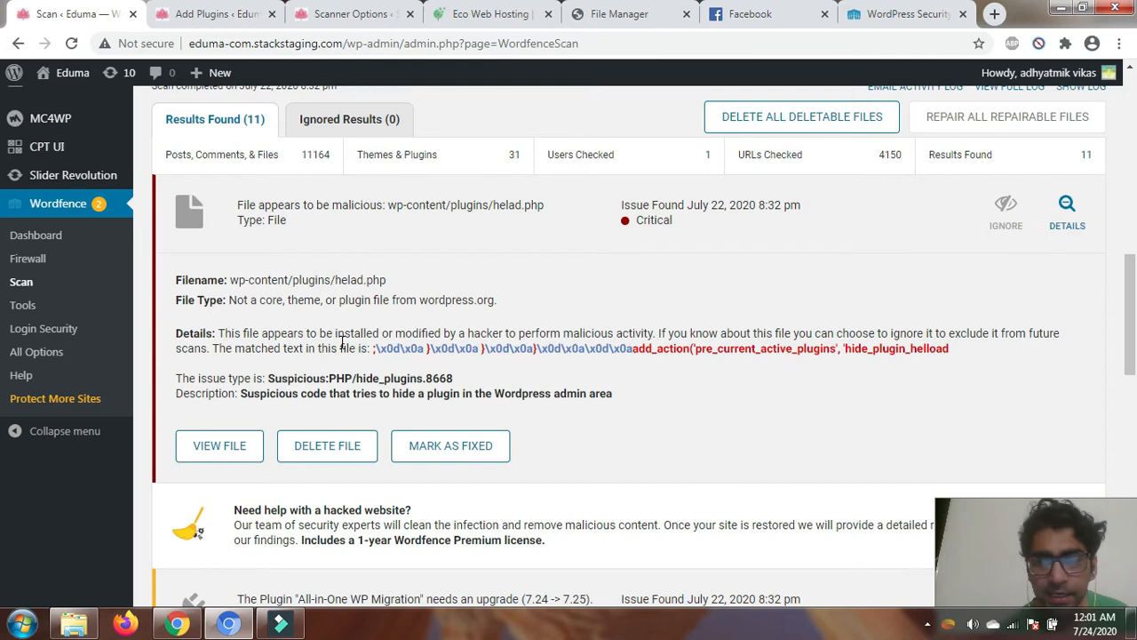
Open the public_html folder in the hosting File Manager and check the flagged file's path in the Wordfence scan results
{"action": "left_click", "coordinate": [581, 18]}
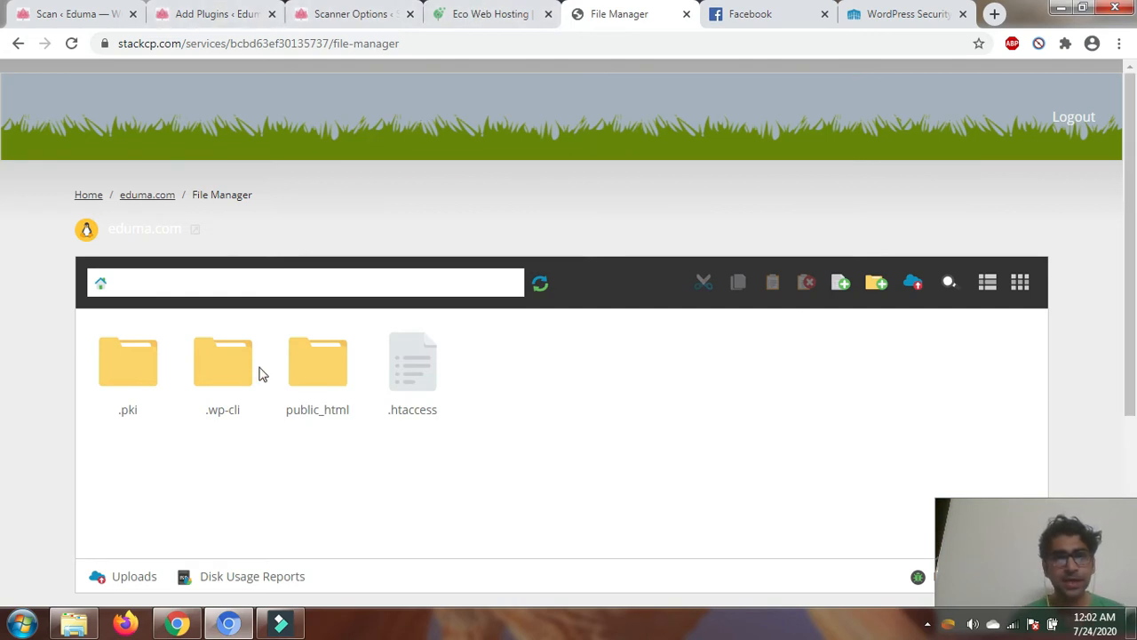
{"action": "double_click", "coordinate": [309, 371]}
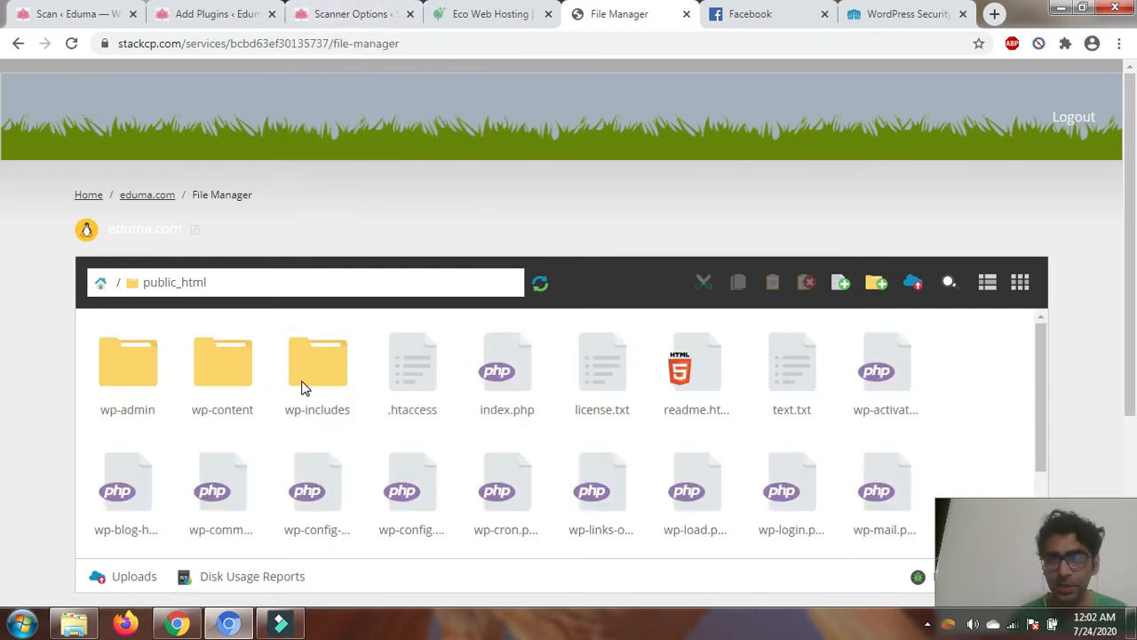
{"action": "left_click", "coordinate": [103, 11]}
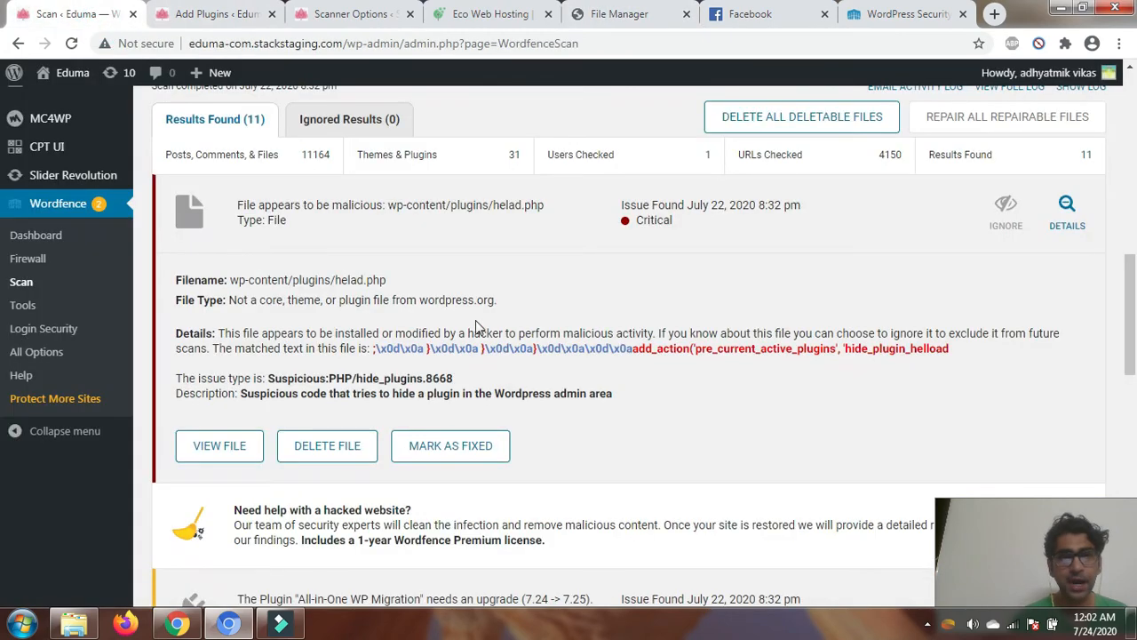
{"action": "scroll", "coordinate": [474, 321], "scroll_direction": "down", "scroll_amount": 1}
{"action": "left_click_drag", "start_coordinate": [272, 197], "coordinate": [343, 196]}
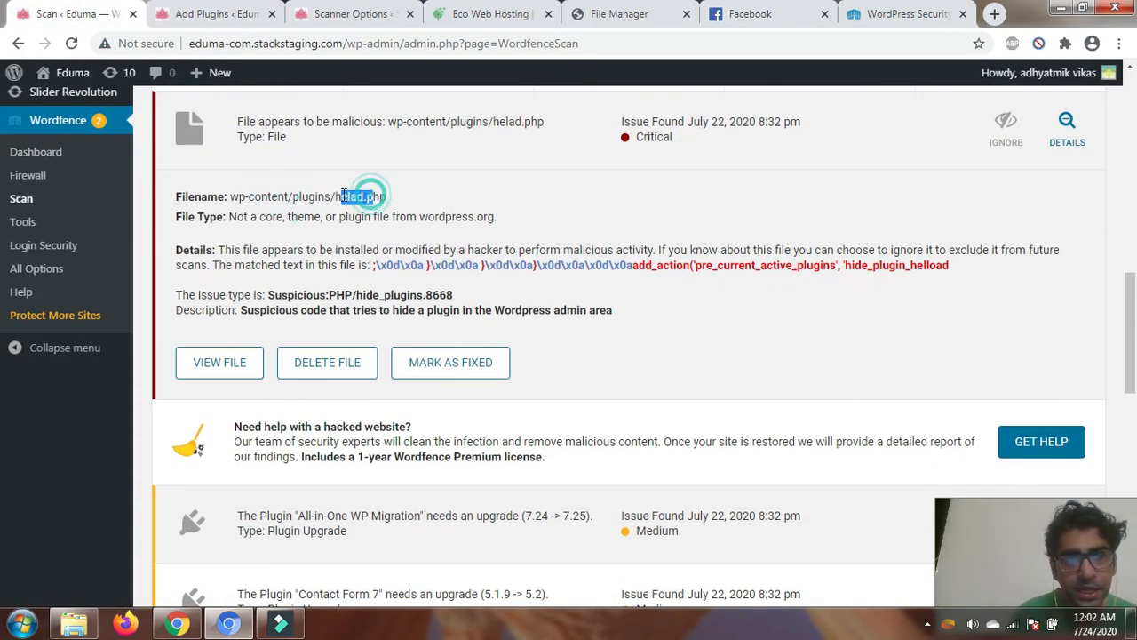
Open wp-content/plugins in the hosting File Manager and locate helad.php
{"action": "left_click", "coordinate": [617, 14]}
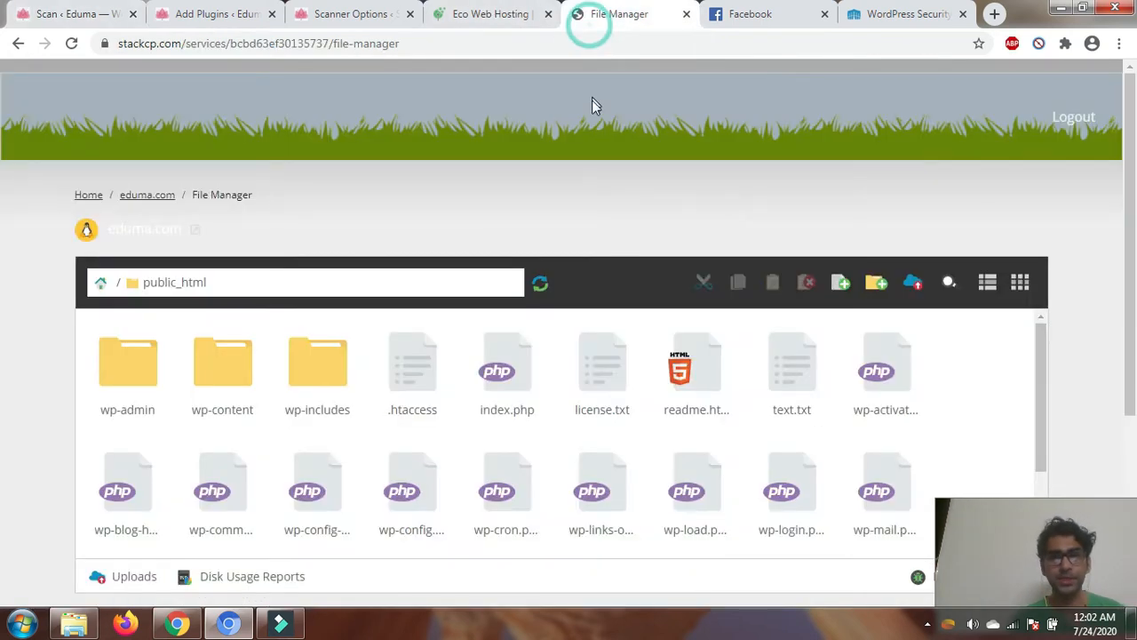
{"action": "scroll", "coordinate": [238, 404], "scroll_direction": "down", "scroll_amount": 2}
{"action": "scroll", "coordinate": [223, 365], "scroll_direction": "up", "scroll_amount": 2}
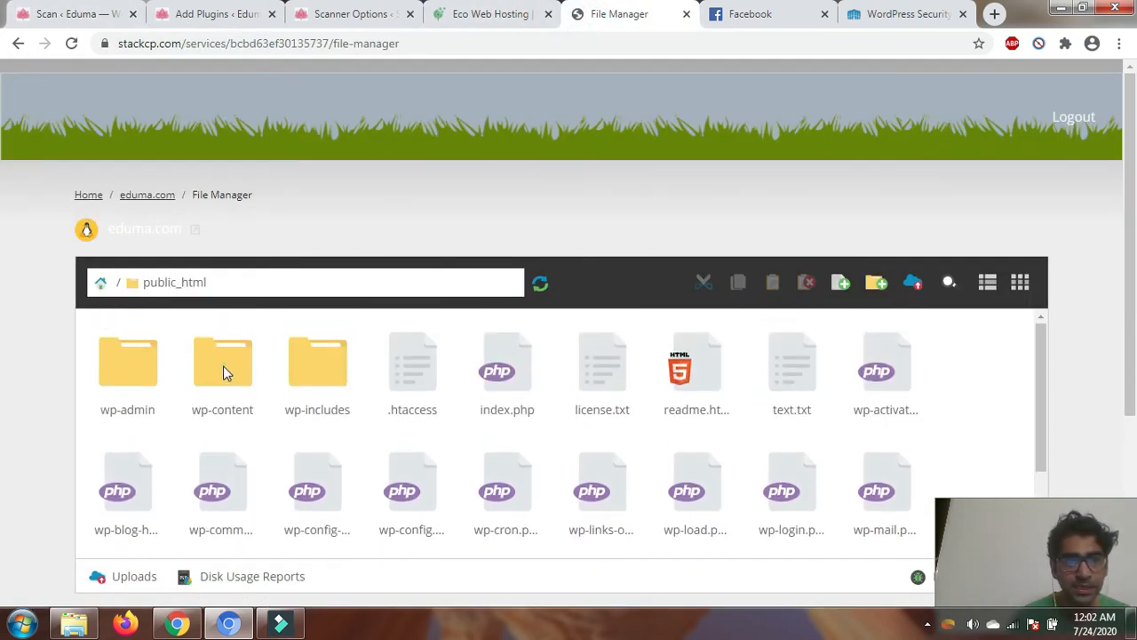
{"action": "double_click", "coordinate": [223, 365]}
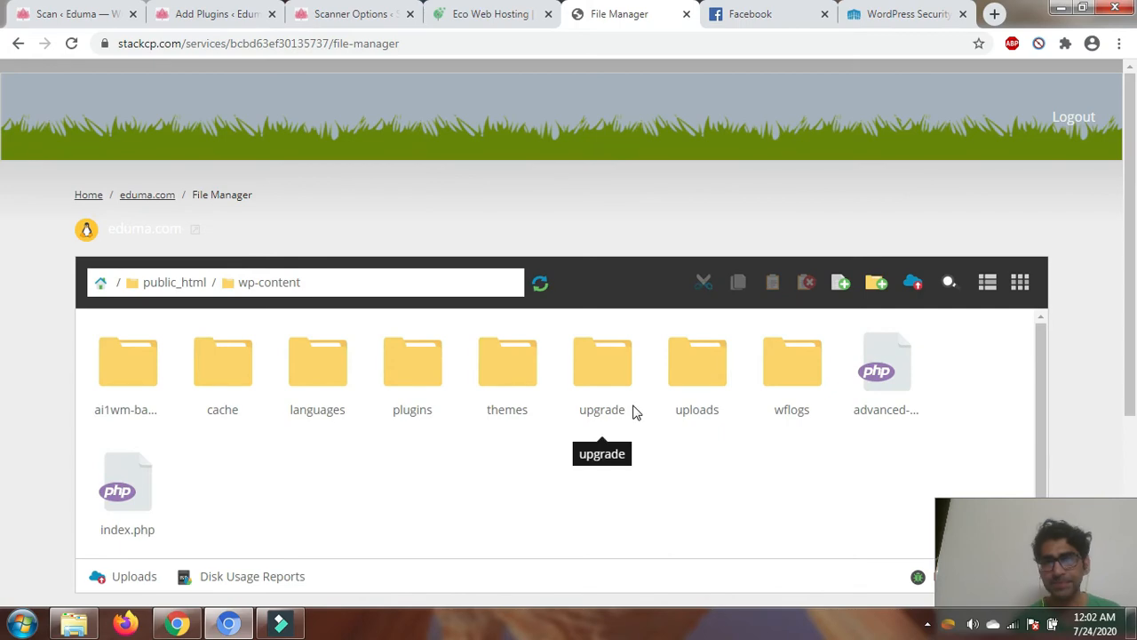
{"action": "double_click", "coordinate": [423, 369]}
{"action": "scroll", "coordinate": [417, 329], "scroll_direction": "down", "scroll_amount": 5}
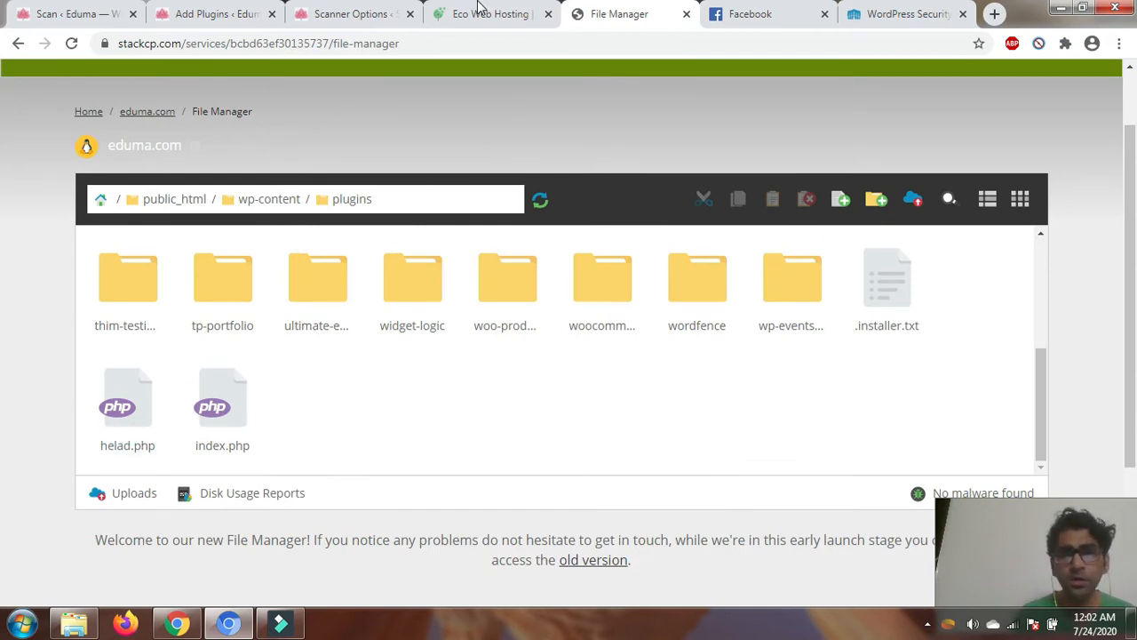
View the flagged helad.php from the Wordfence scan results and read its plugin header and opening code
{"action": "left_click", "coordinate": [66, 13]}
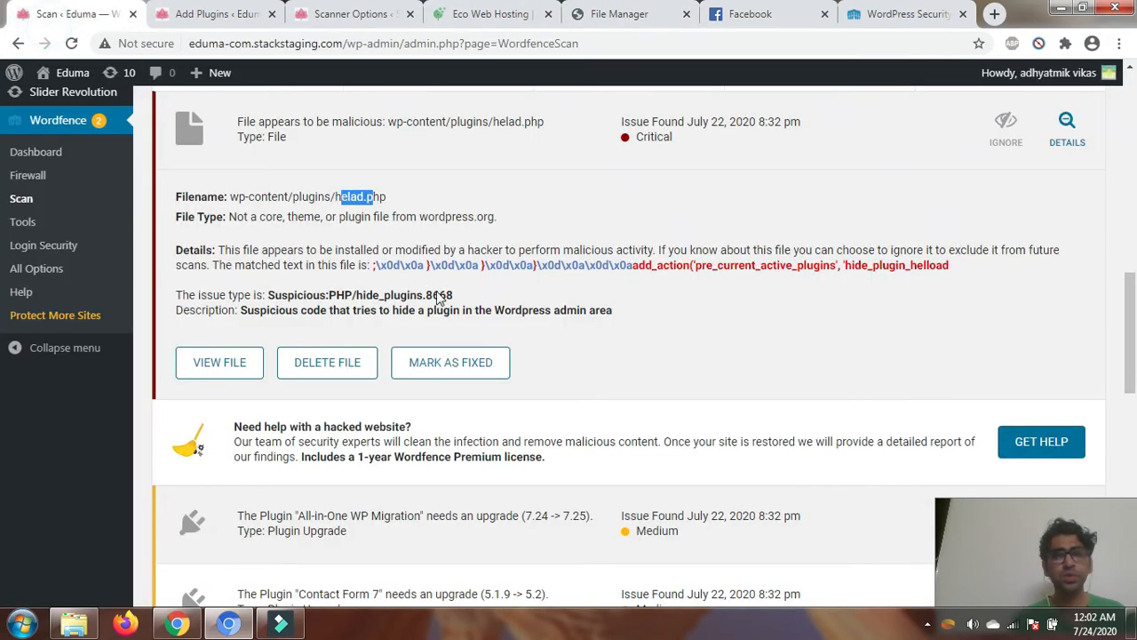
{"action": "left_click", "coordinate": [229, 373]}
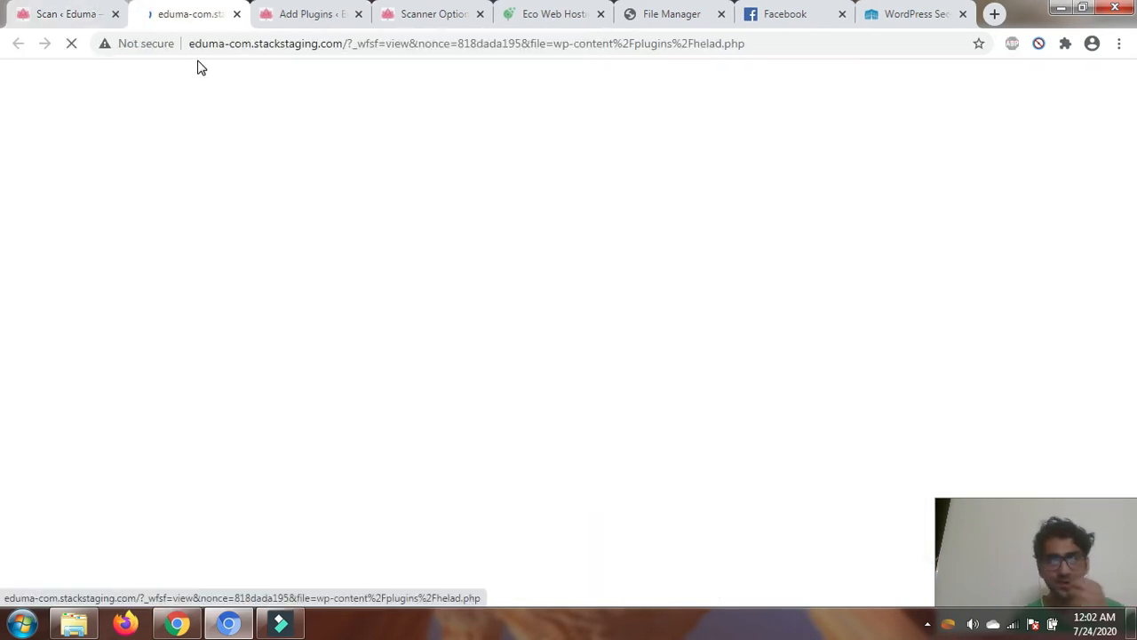
{"action": "scroll", "coordinate": [185, 281], "scroll_direction": "down", "scroll_amount": 2}
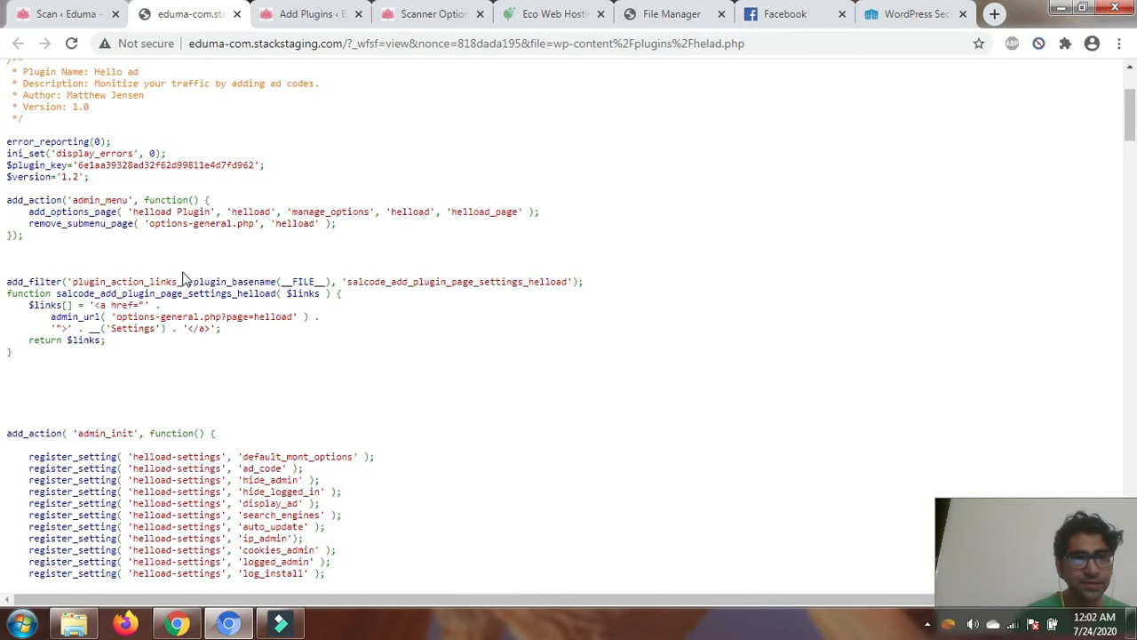
{"action": "scroll", "coordinate": [185, 268], "scroll_direction": "down", "scroll_amount": 1}
{"action": "scroll", "coordinate": [183, 259], "scroll_direction": "up", "scroll_amount": 1}
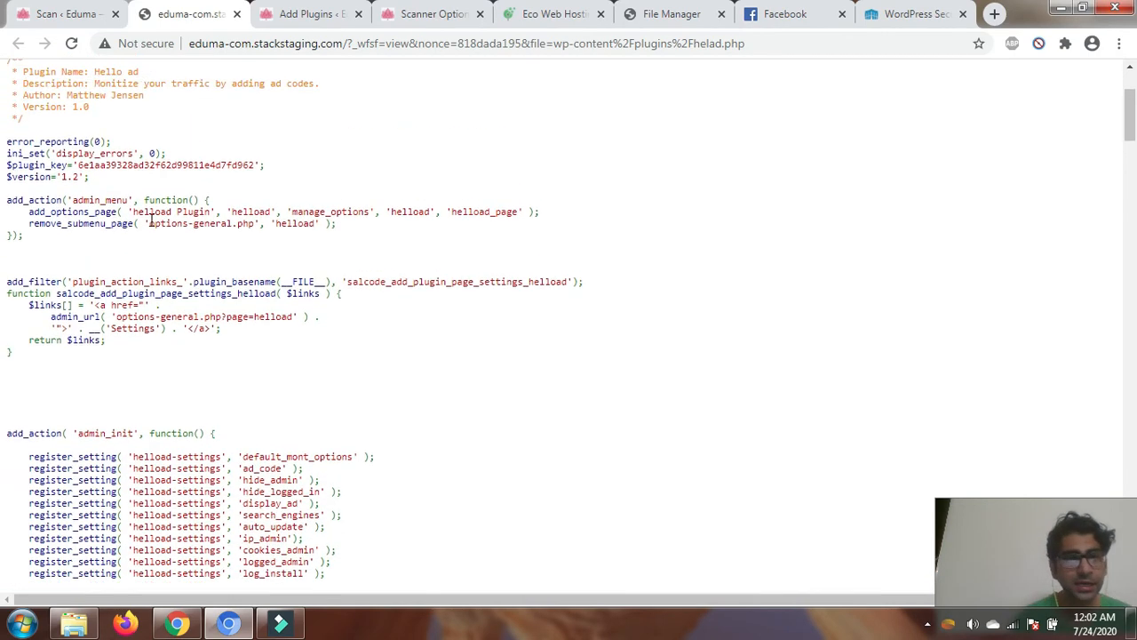
{"action": "left_click_drag", "start_coordinate": [149, 211], "coordinate": [93, 242]}
{"action": "scroll", "coordinate": [162, 232], "scroll_direction": "up", "scroll_amount": 2}
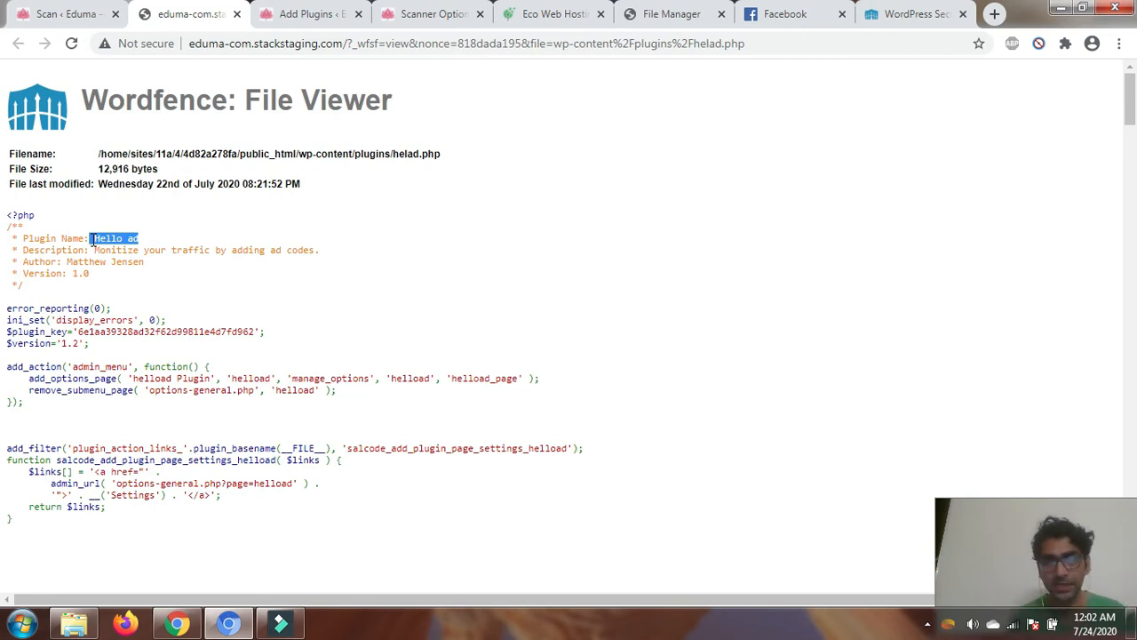
{"action": "left_click_drag", "start_coordinate": [99, 261], "coordinate": [132, 261]}
{"action": "scroll", "coordinate": [145, 287], "scroll_direction": "down", "scroll_amount": 1}
{"action": "scroll", "coordinate": [142, 258], "scroll_direction": "down", "scroll_amount": 4}
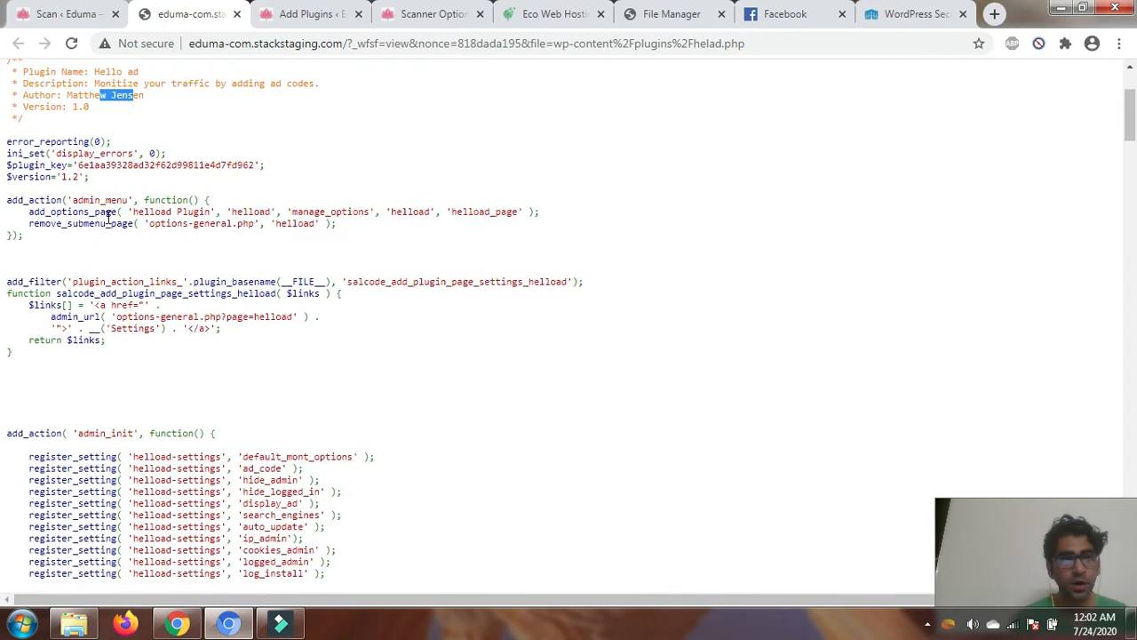
{"action": "scroll", "coordinate": [175, 285], "scroll_direction": "up", "scroll_amount": 1}
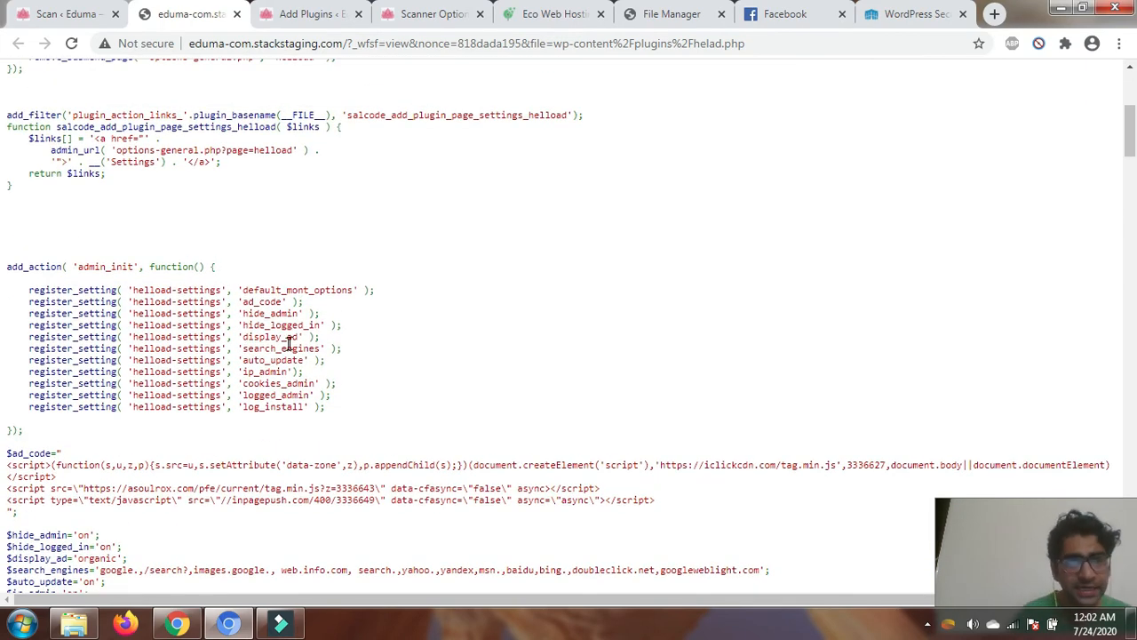
Examine the helad.php code for its registered settings, ad display options, admin-hiding checks and default options
{"action": "double_click", "coordinate": [247, 340]}
{"action": "scroll", "coordinate": [293, 338], "scroll_direction": "up", "scroll_amount": 2}
{"action": "left_click_drag", "start_coordinate": [385, 281], "coordinate": [445, 278]}
{"action": "left_click_drag", "start_coordinate": [385, 197], "coordinate": [487, 209]}
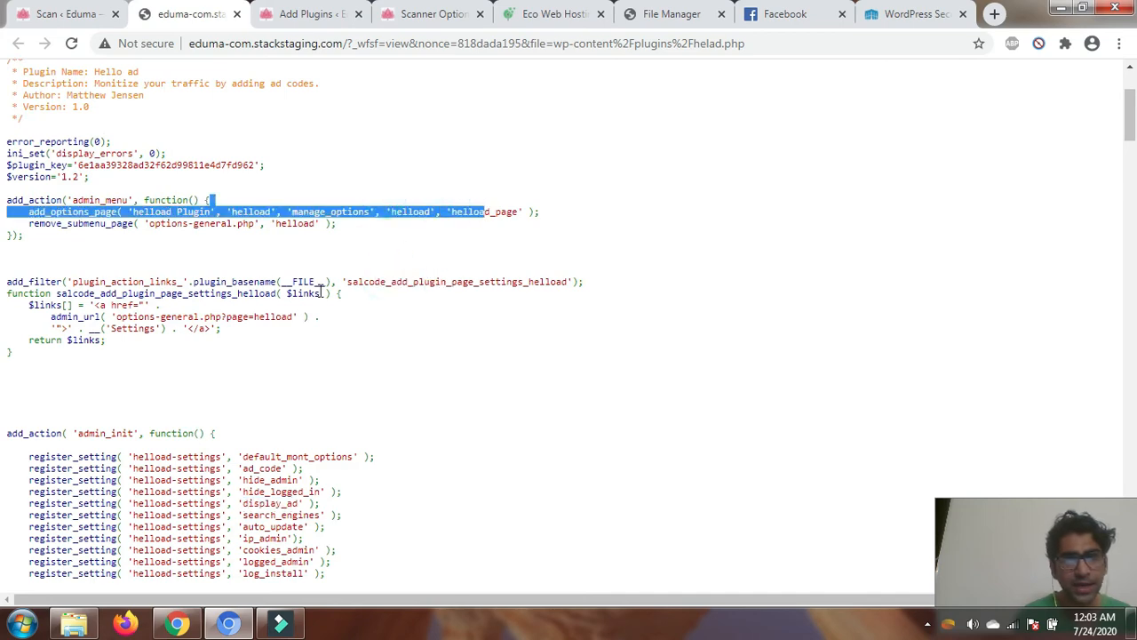
{"action": "scroll", "coordinate": [329, 286], "scroll_direction": "down", "scroll_amount": 2}
{"action": "scroll", "coordinate": [345, 285], "scroll_direction": "down", "scroll_amount": 7}
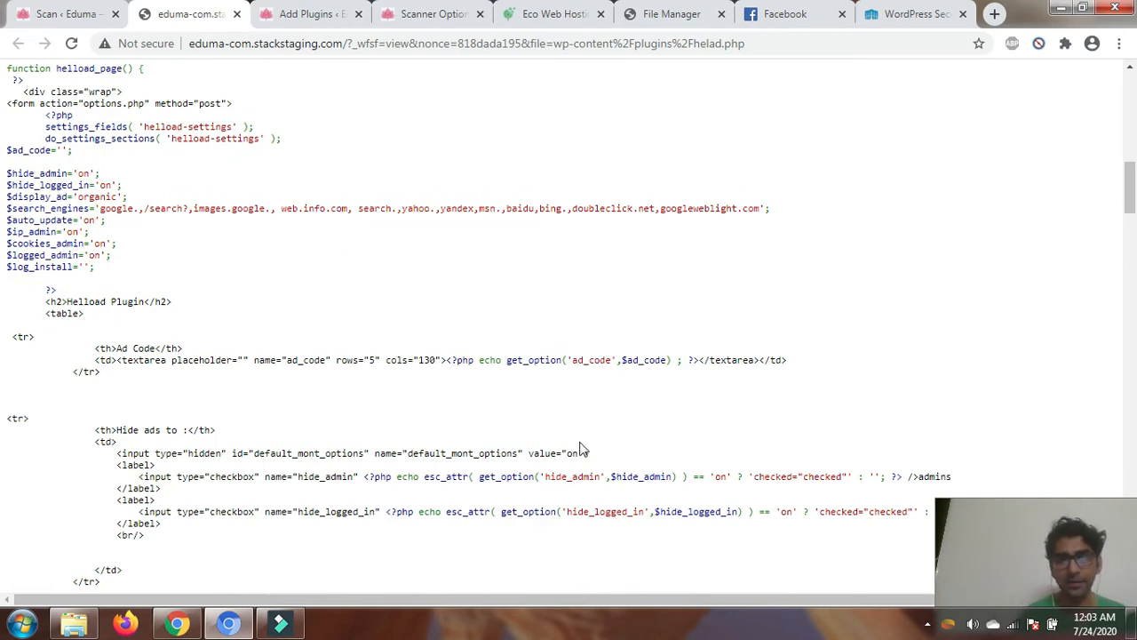
{"action": "left_click_drag", "start_coordinate": [556, 476], "coordinate": [567, 476]}
{"action": "scroll", "coordinate": [569, 480], "scroll_direction": "down", "scroll_amount": 1}
{"action": "scroll", "coordinate": [571, 481], "scroll_direction": "down", "scroll_amount": 5}
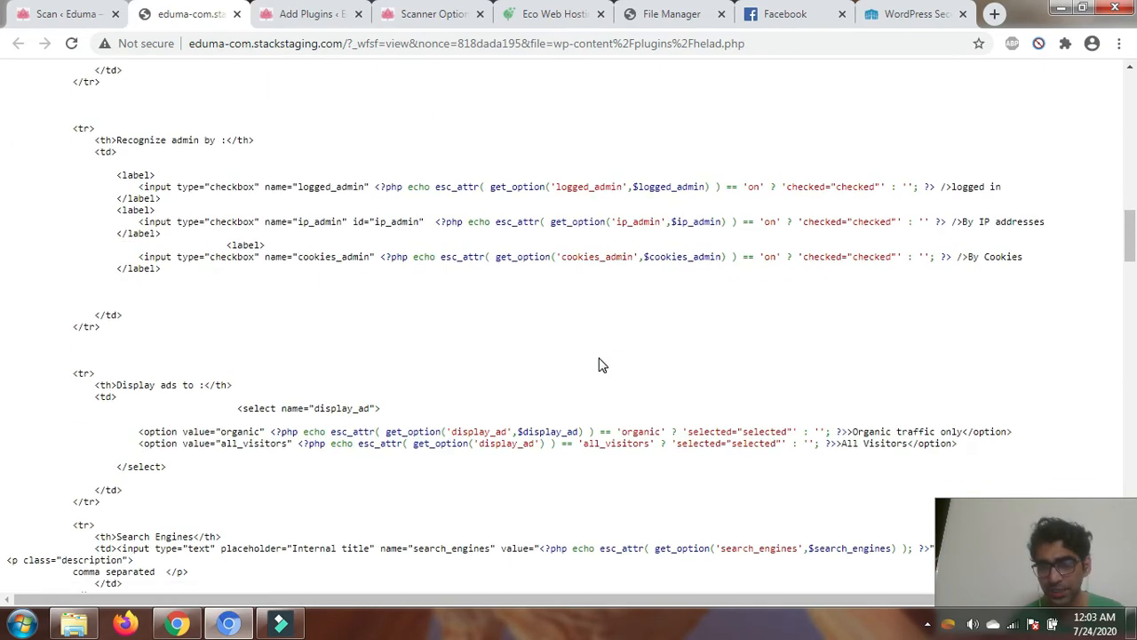
{"action": "scroll", "coordinate": [642, 335], "scroll_direction": "down", "scroll_amount": 2}
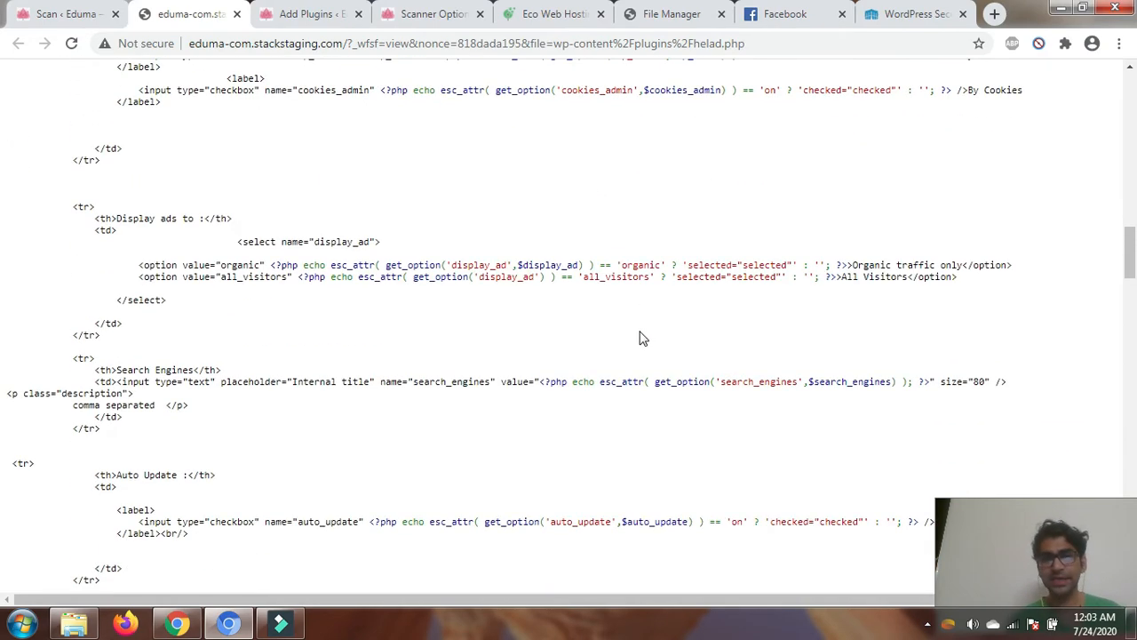
{"action": "scroll", "coordinate": [642, 337], "scroll_direction": "down", "scroll_amount": 10}
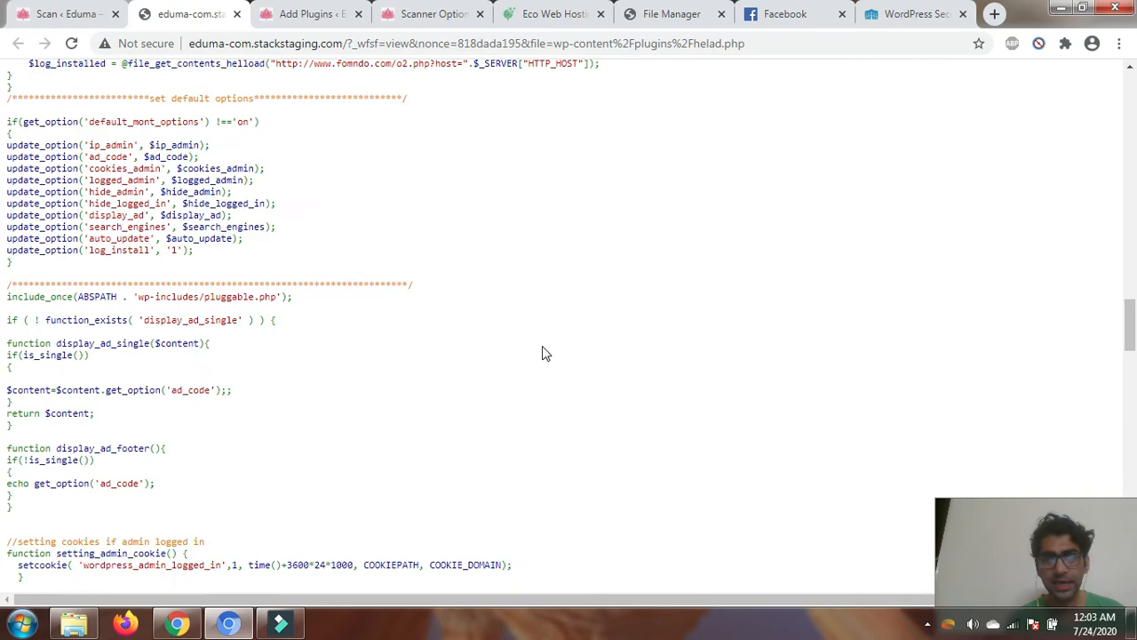
{"action": "scroll", "coordinate": [485, 319], "scroll_direction": "down", "scroll_amount": 3}
{"action": "scroll", "coordinate": [257, 134], "scroll_direction": "up", "scroll_amount": 8}
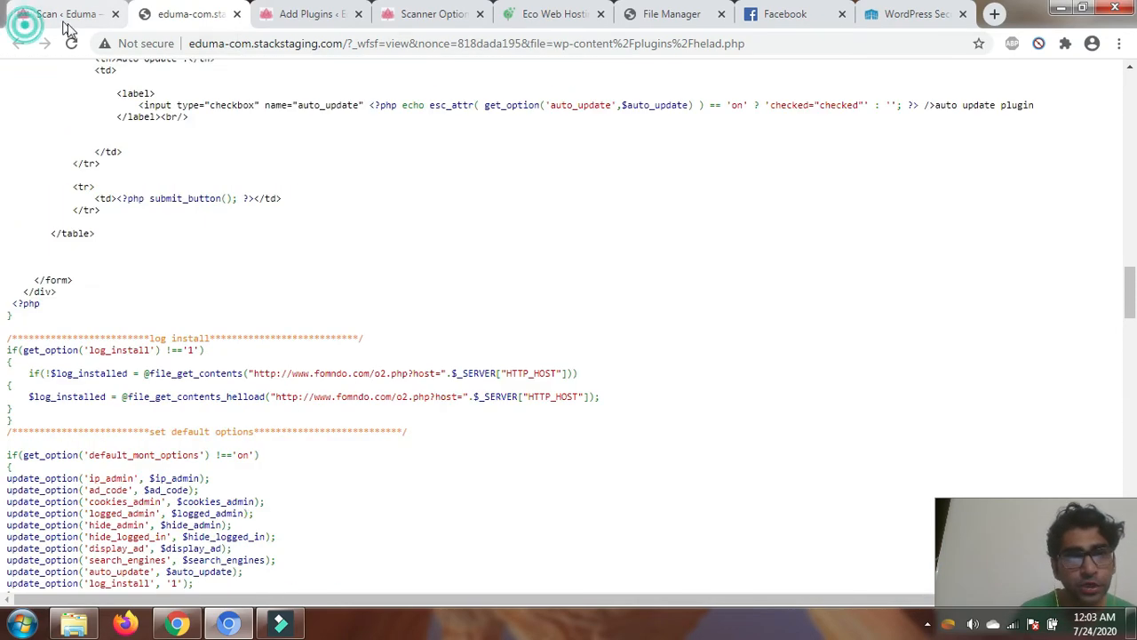
Open helad.php from the plugins folder in the File Manager's Code Editor, look through its code and close it without saving
{"action": "left_click", "coordinate": [36, 14]}
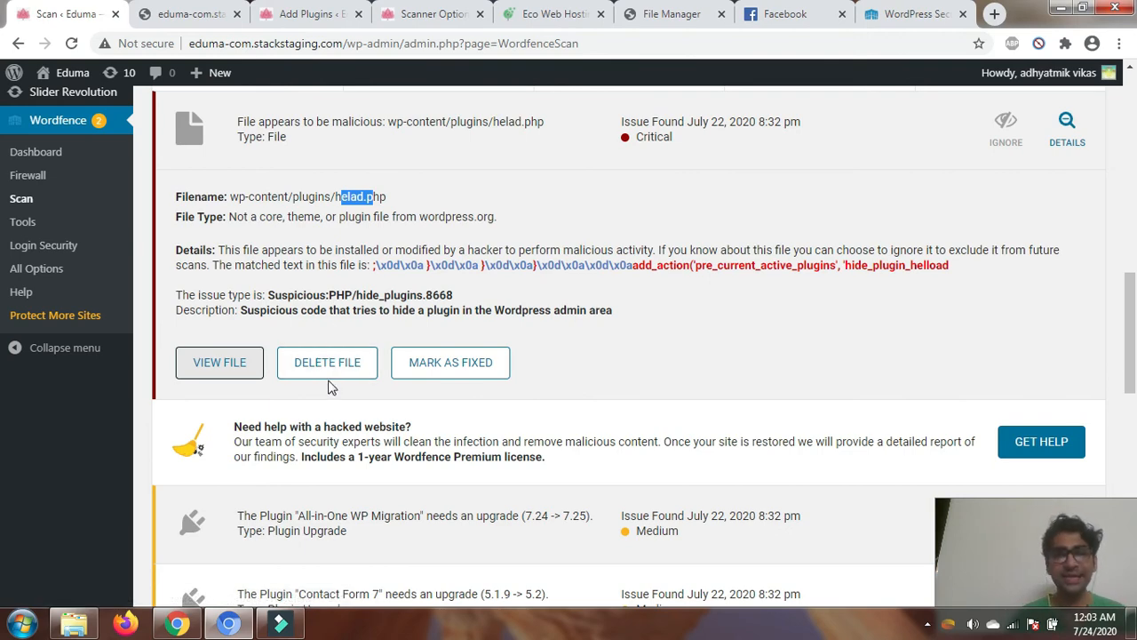
{"action": "left_click", "coordinate": [551, 14]}
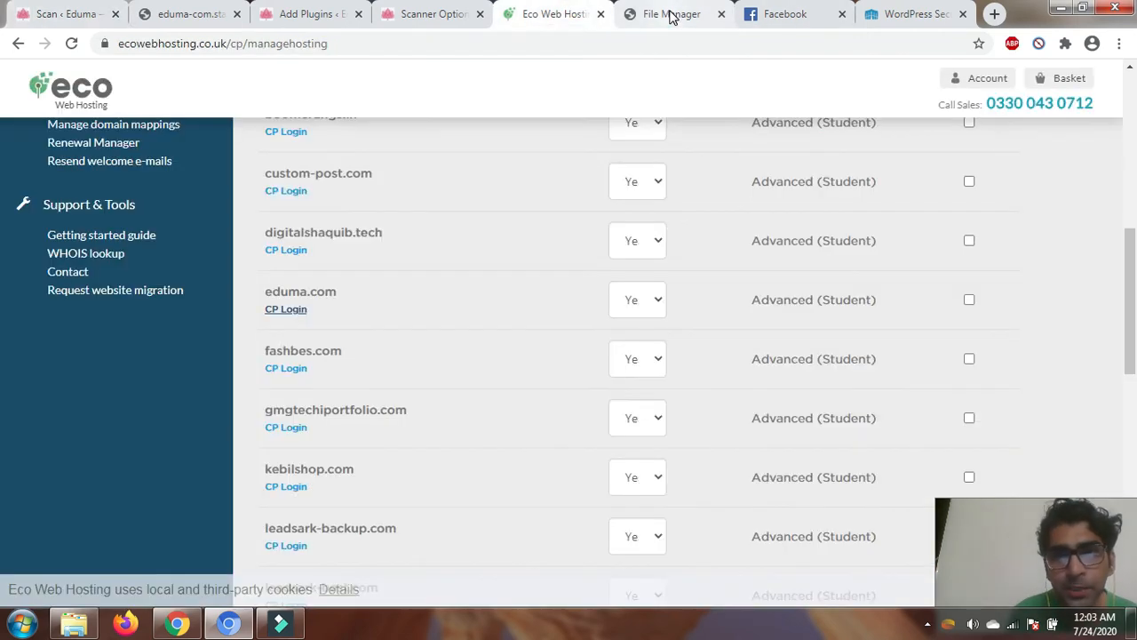
{"action": "left_click", "coordinate": [673, 13]}
{"action": "scroll", "coordinate": [400, 347], "scroll_direction": "down", "scroll_amount": 1}
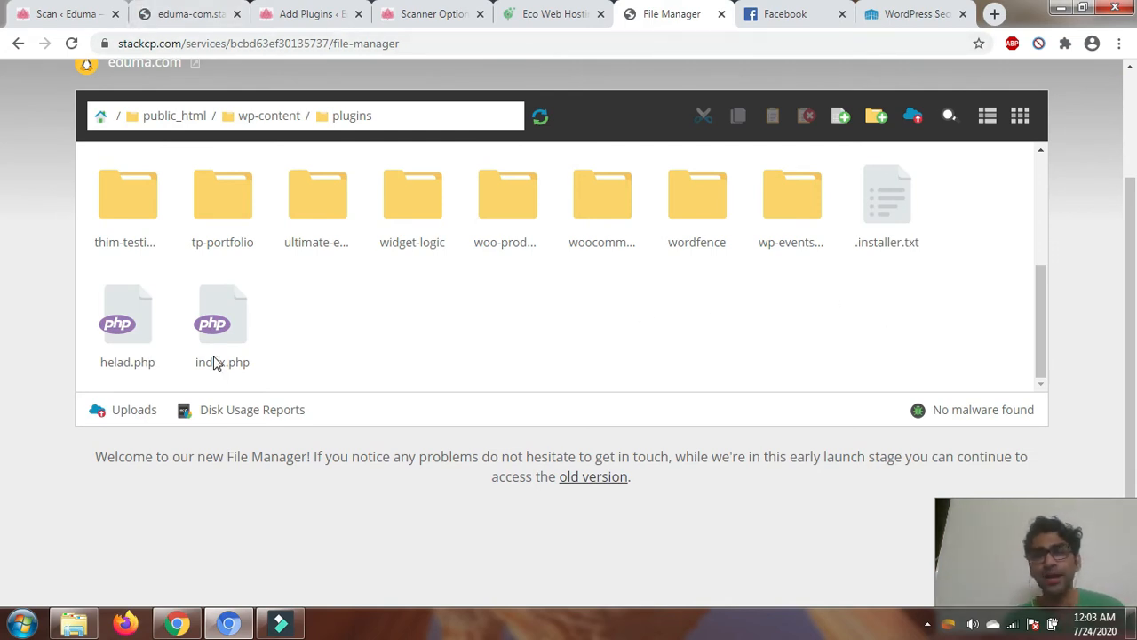
{"action": "right_click", "coordinate": [129, 327]}
{"action": "scroll", "coordinate": [207, 182], "scroll_direction": "up", "scroll_amount": 2}
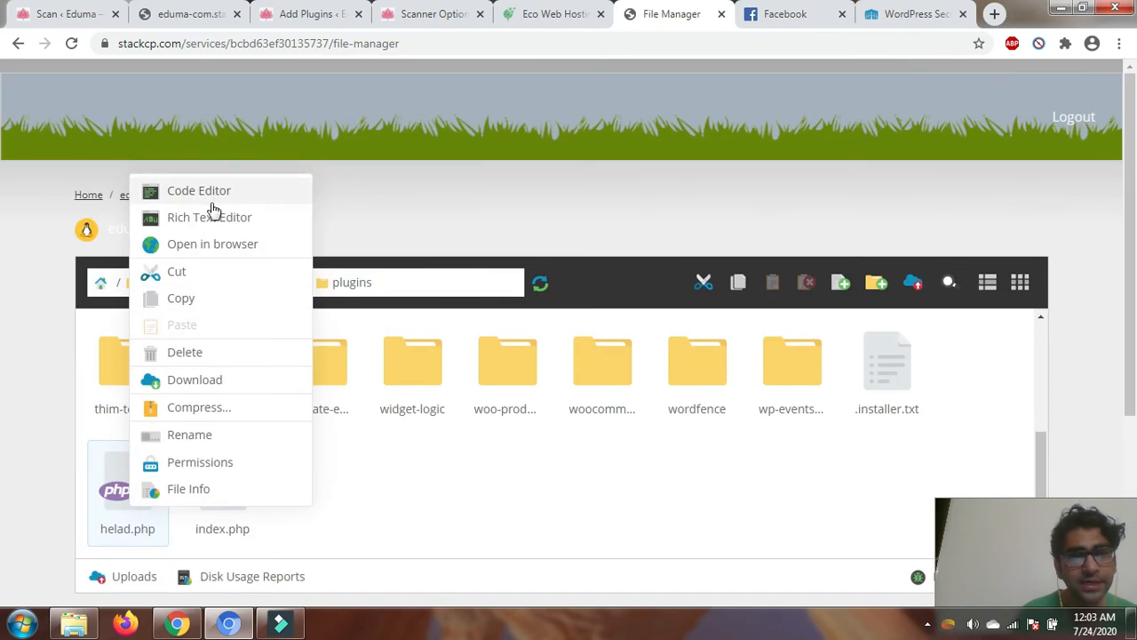
{"action": "left_click", "coordinate": [214, 195]}
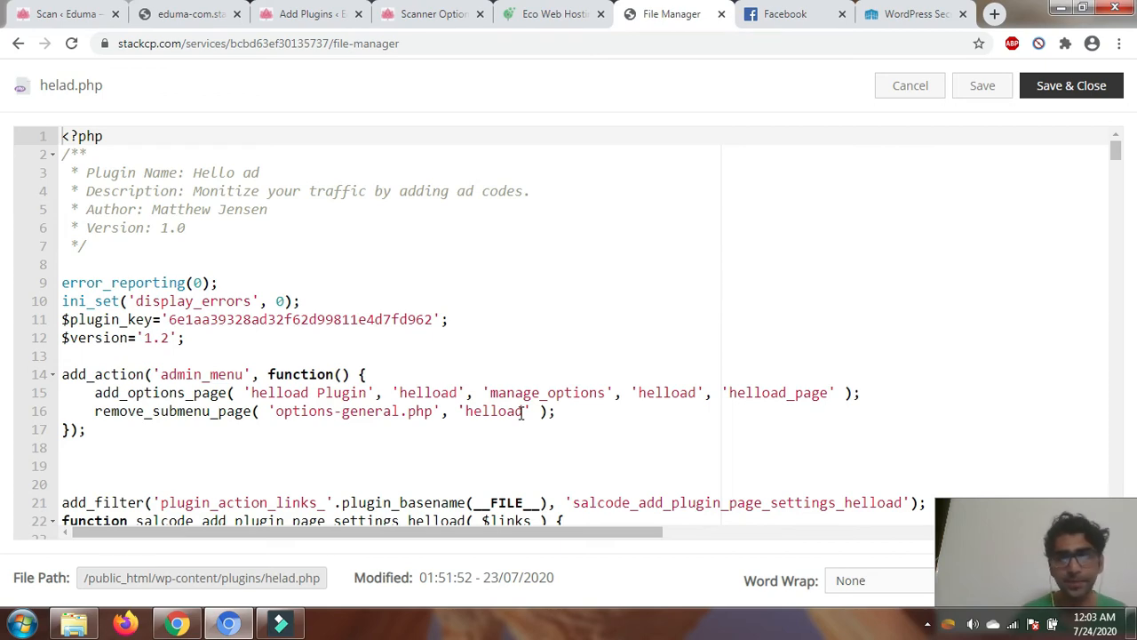
{"action": "scroll", "coordinate": [480, 340], "scroll_direction": "down", "scroll_amount": 5}
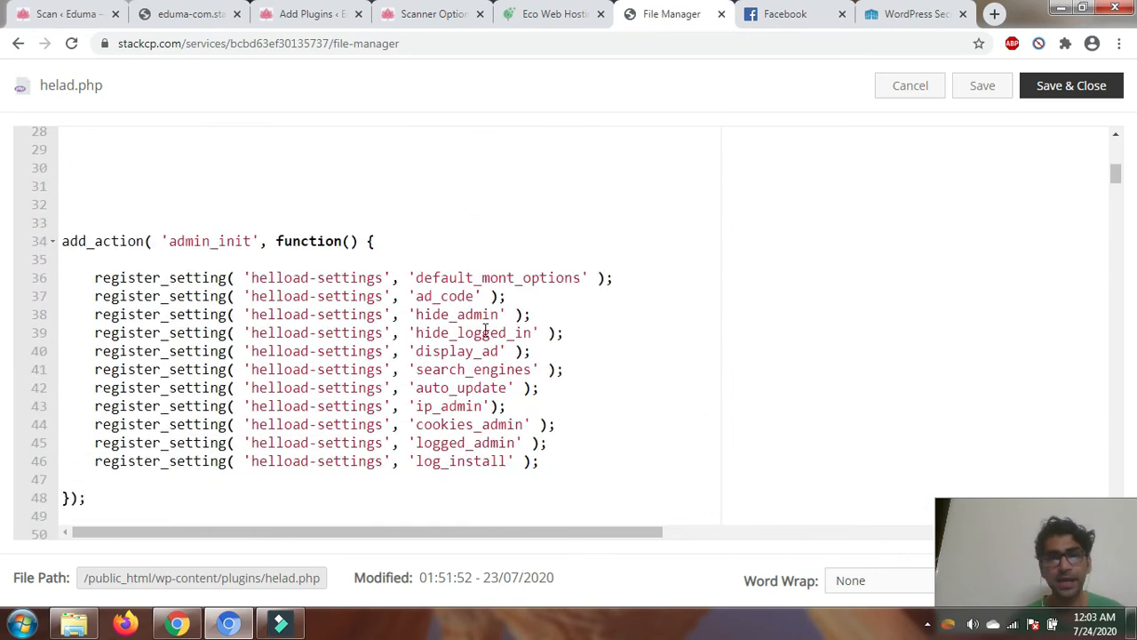
{"action": "scroll", "coordinate": [485, 331], "scroll_direction": "down", "scroll_amount": 2}
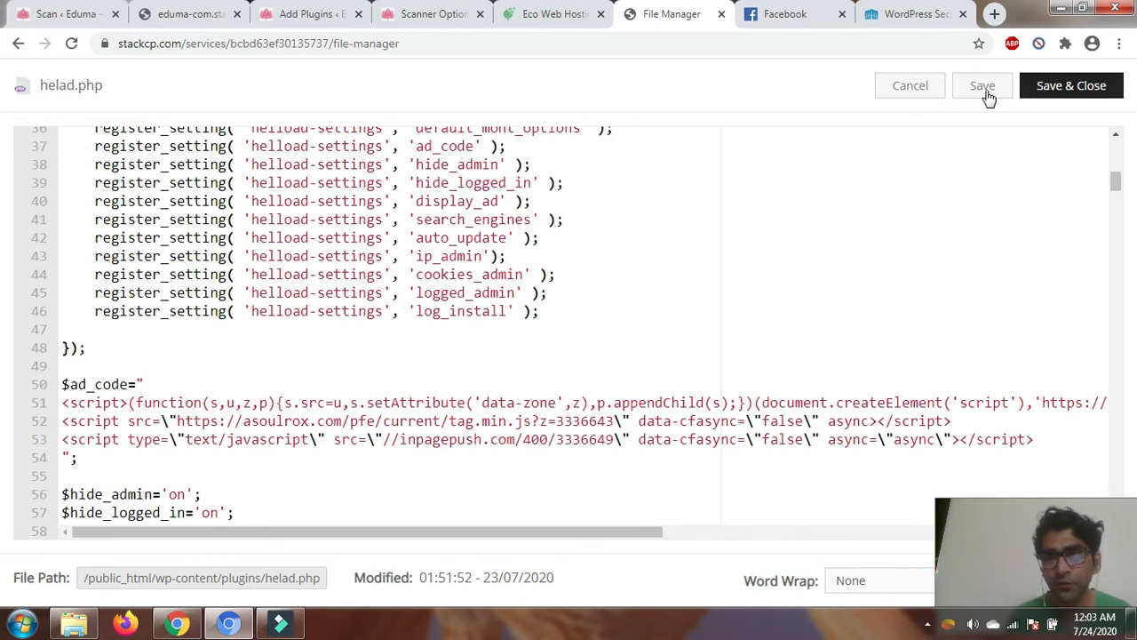
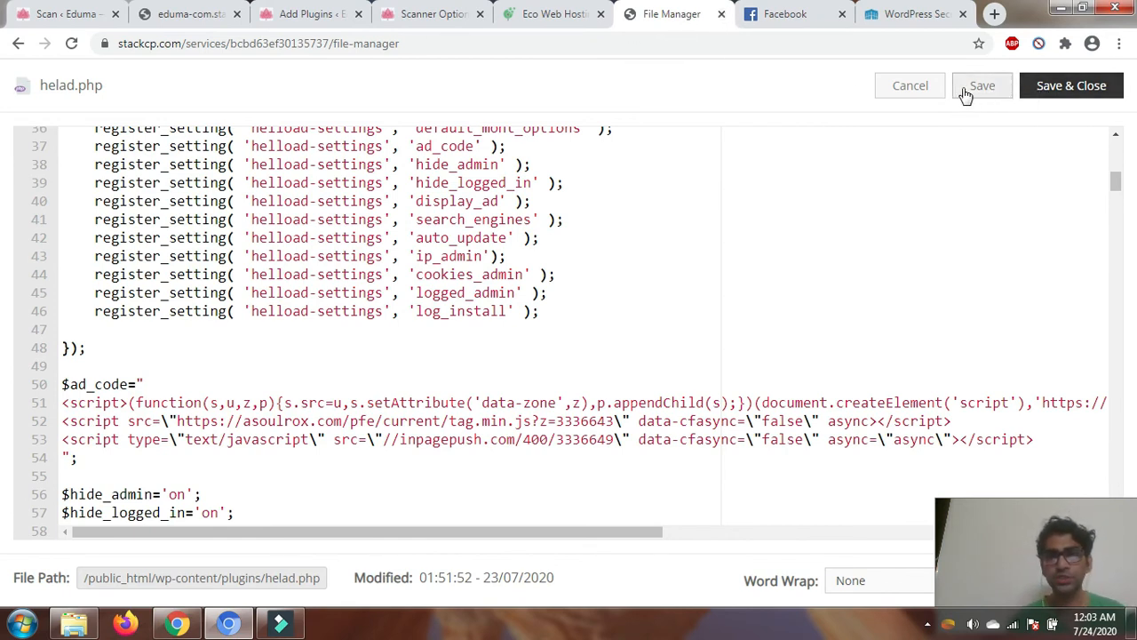
{"action": "left_click", "coordinate": [909, 87]}
Delete the malicious wp-content/plugins/helad.php from the Wordfence scan results and dismiss the confirmation
{"action": "scroll", "coordinate": [106, 311], "scroll_direction": "down", "scroll_amount": 2}
{"action": "left_click", "coordinate": [28, 16]}
{"action": "scroll", "coordinate": [415, 194], "scroll_direction": "down", "scroll_amount": 2}
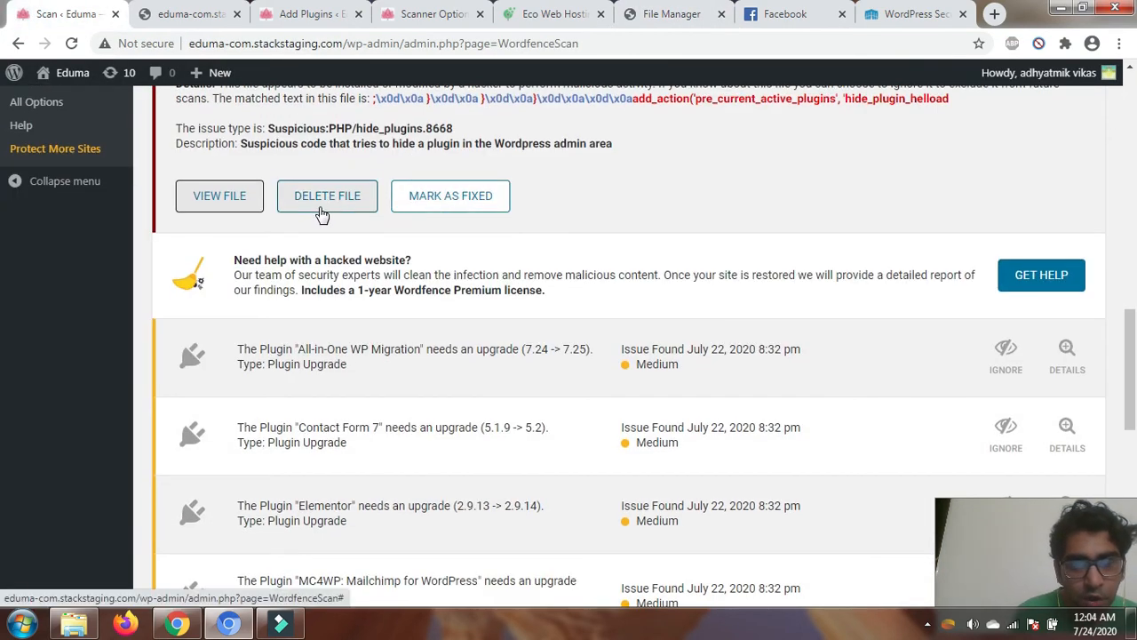
{"action": "scroll", "coordinate": [323, 215], "scroll_direction": "up", "scroll_amount": 2}
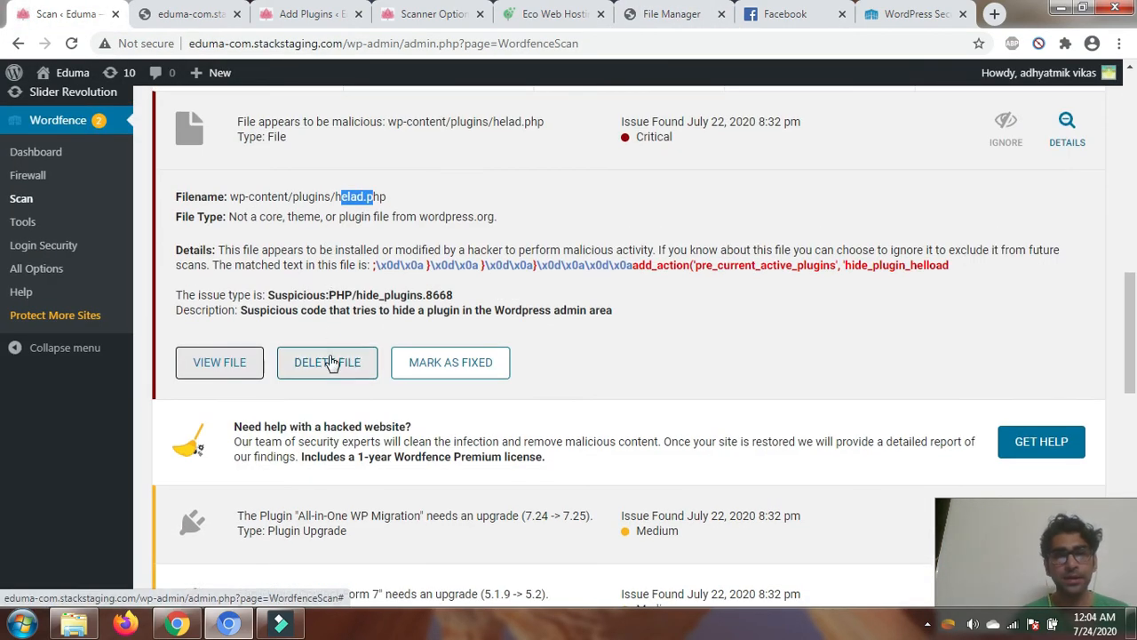
{"action": "left_click", "coordinate": [330, 362]}
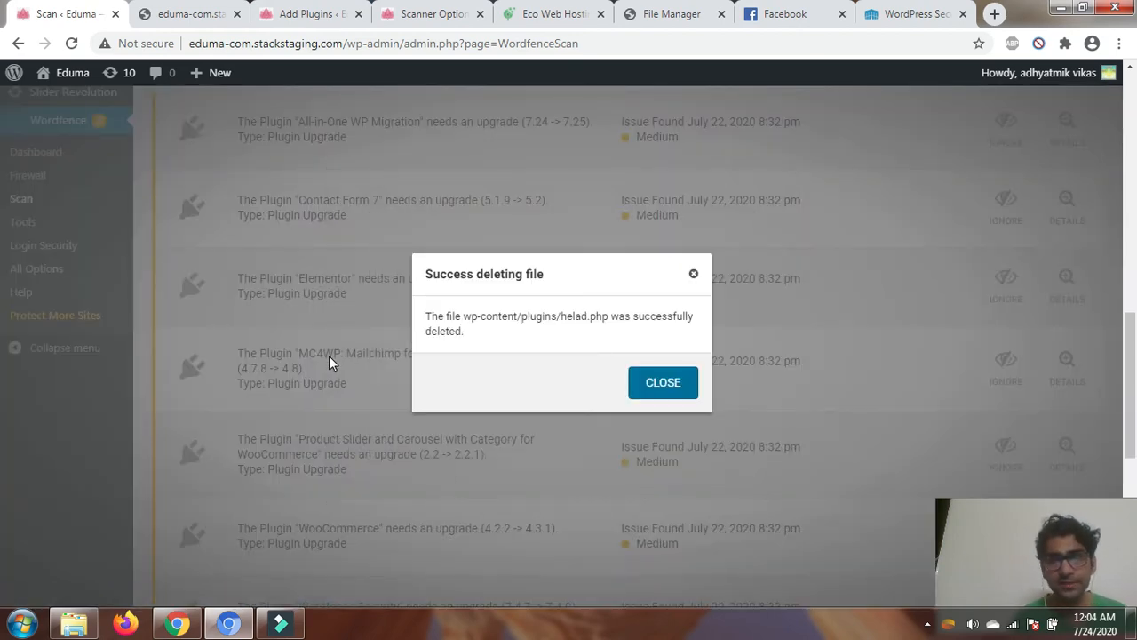
{"action": "left_click", "coordinate": [648, 384]}
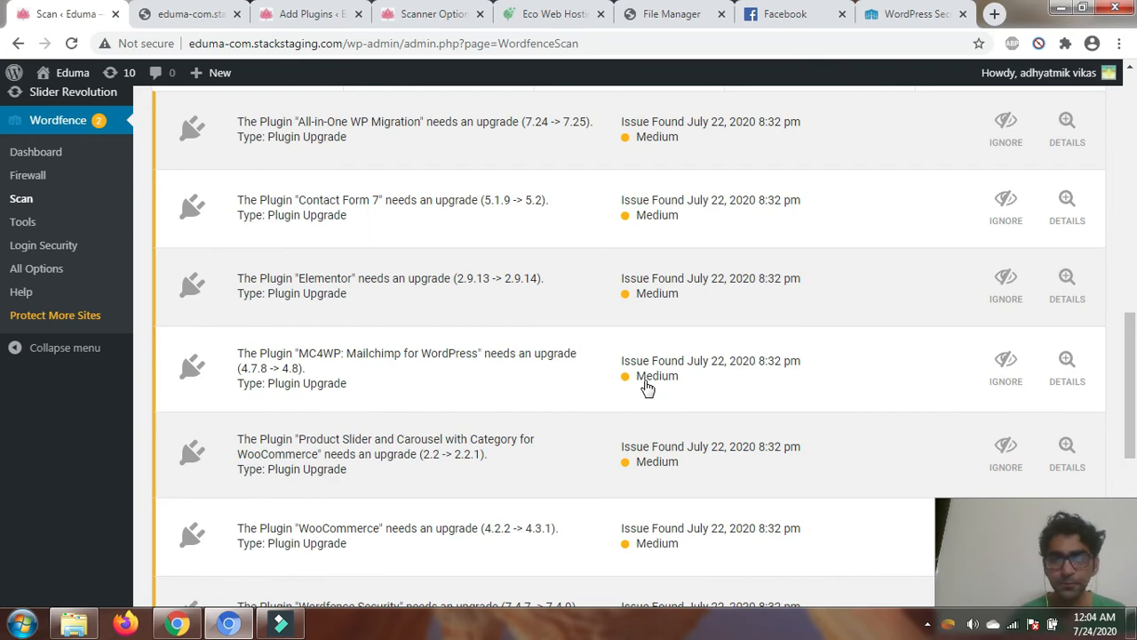
{"action": "scroll", "coordinate": [267, 482], "scroll_direction": "up", "scroll_amount": 2}
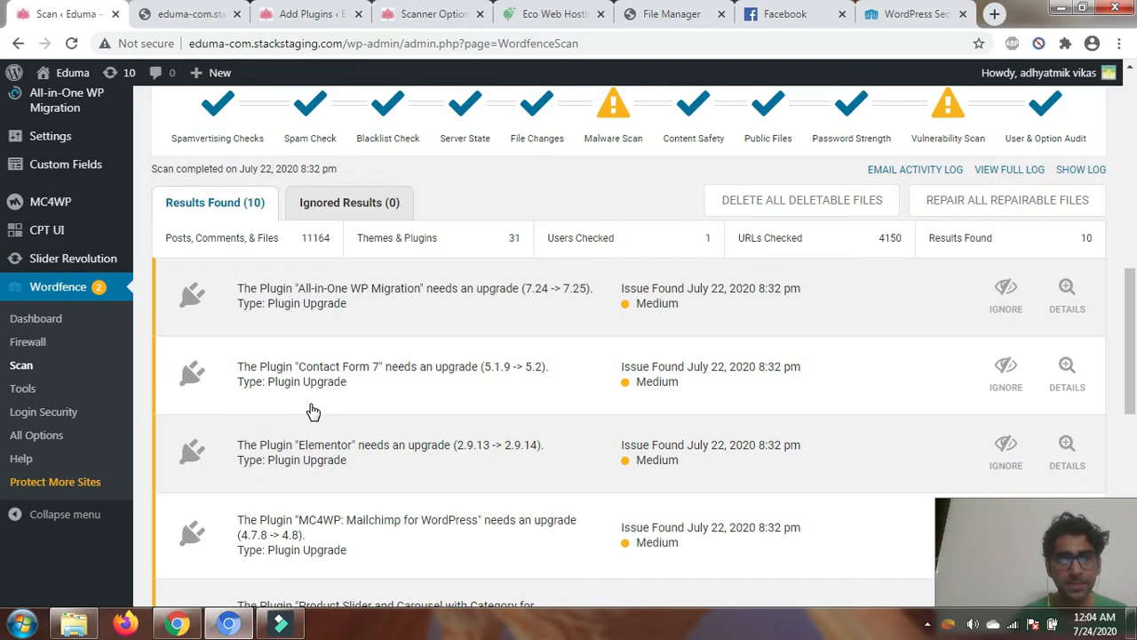
Open the Sucuri SiteCheck scanner at sitecheck.sucuri.net in a new browser tab and return to the Wordfence scan results
{"action": "left_click", "coordinate": [943, 13]}
{"action": "left_click", "coordinate": [994, 13]}
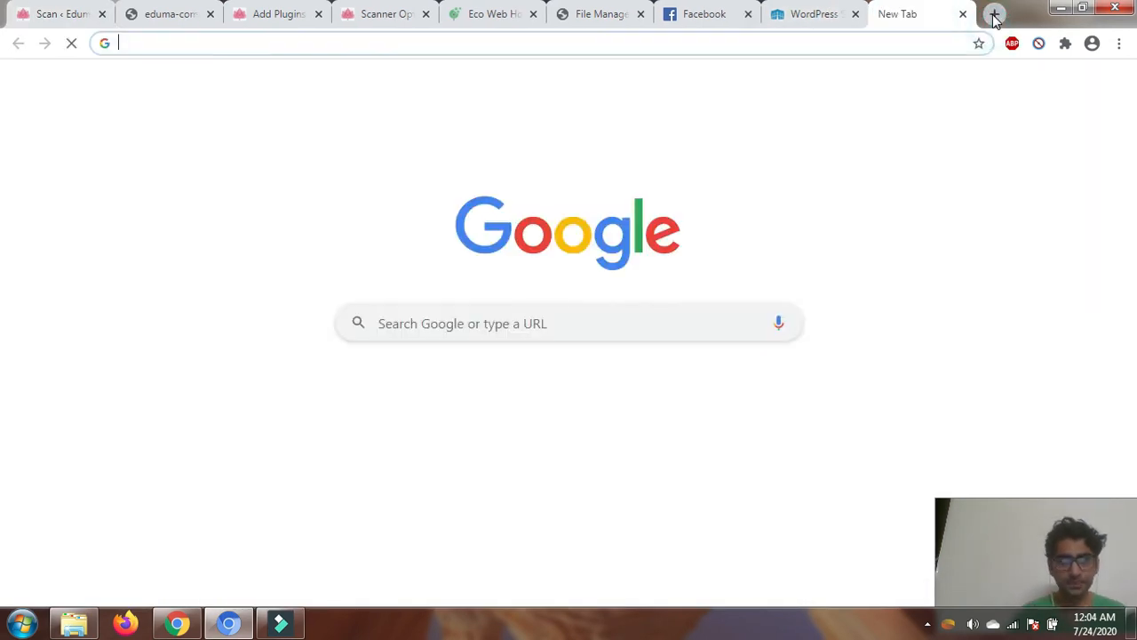
{"action": "type", "text": "site"}
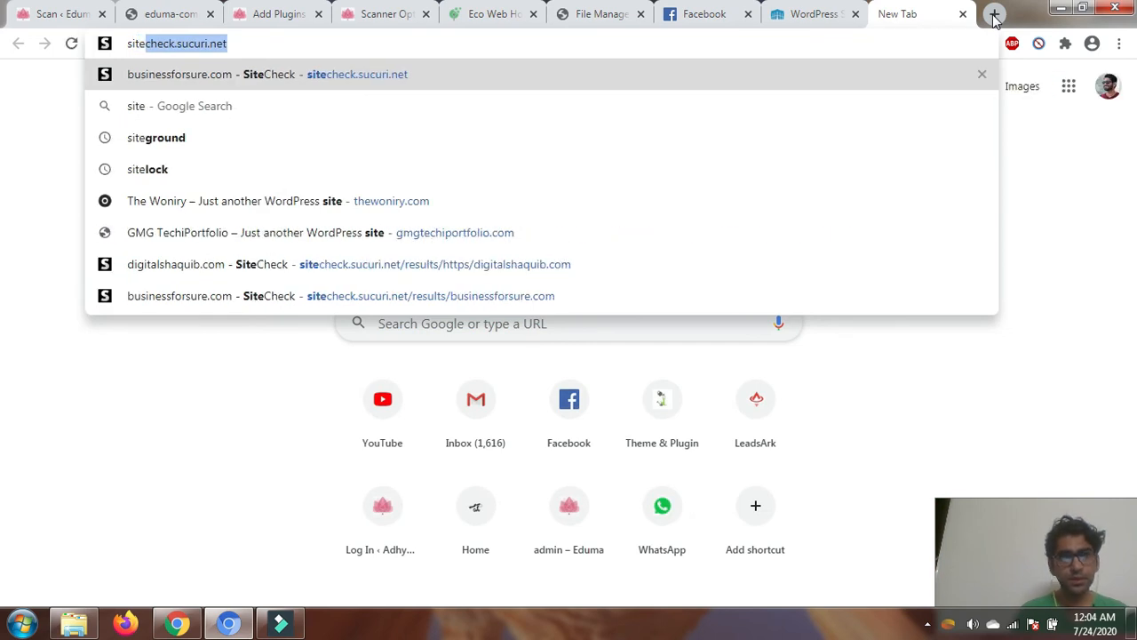
{"action": "key", "text": "Return"}
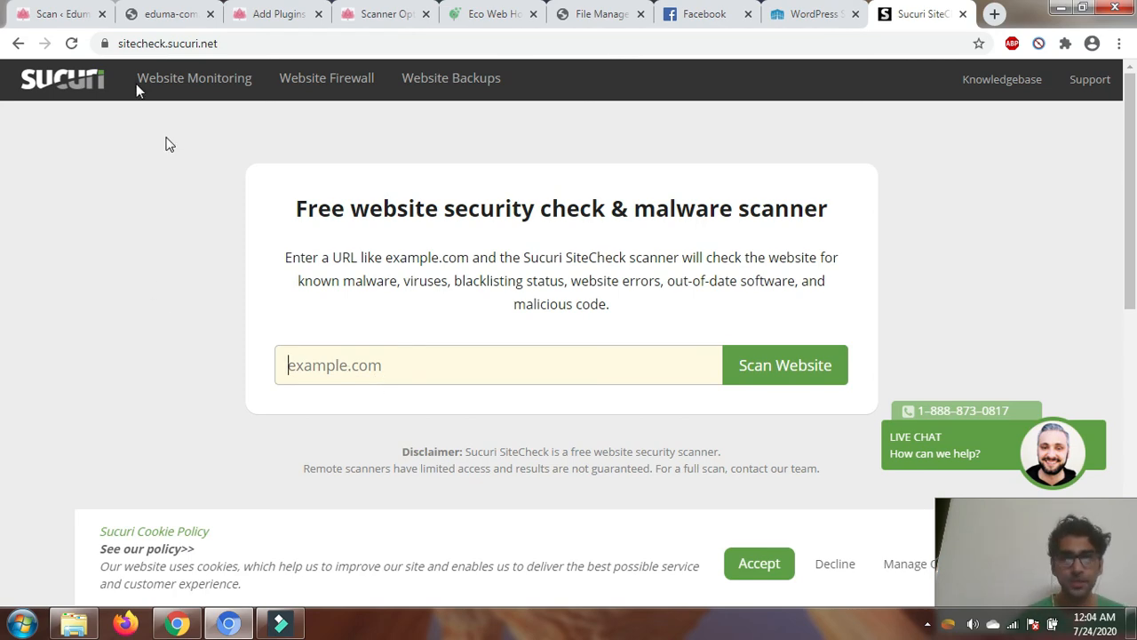
{"action": "left_click", "coordinate": [54, 15]}
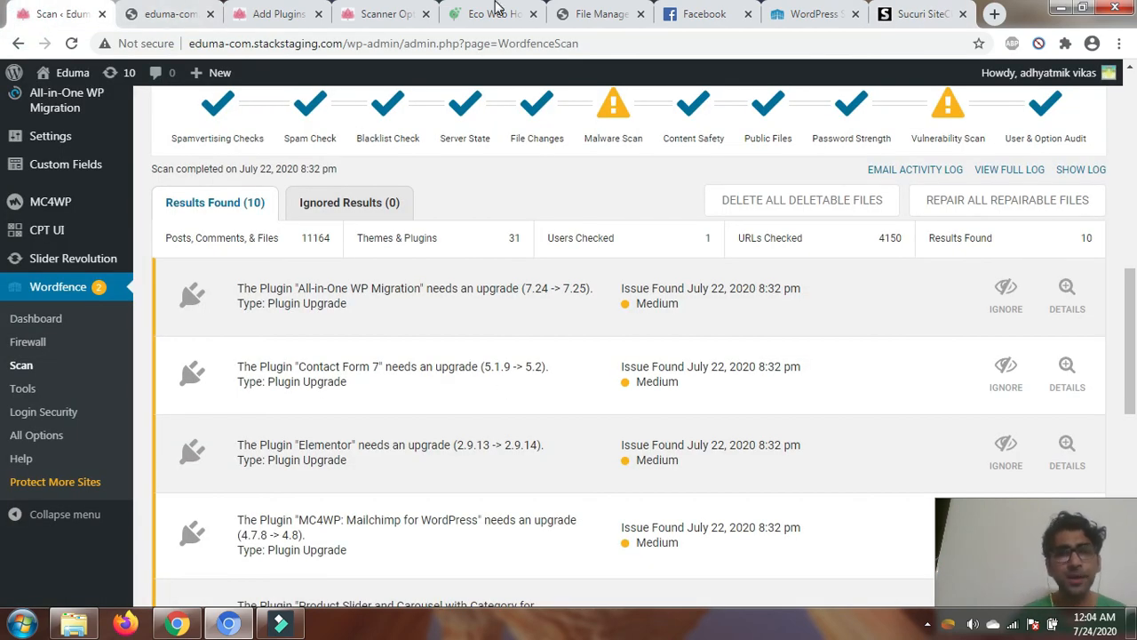
{"action": "left_click", "coordinate": [920, 14]}
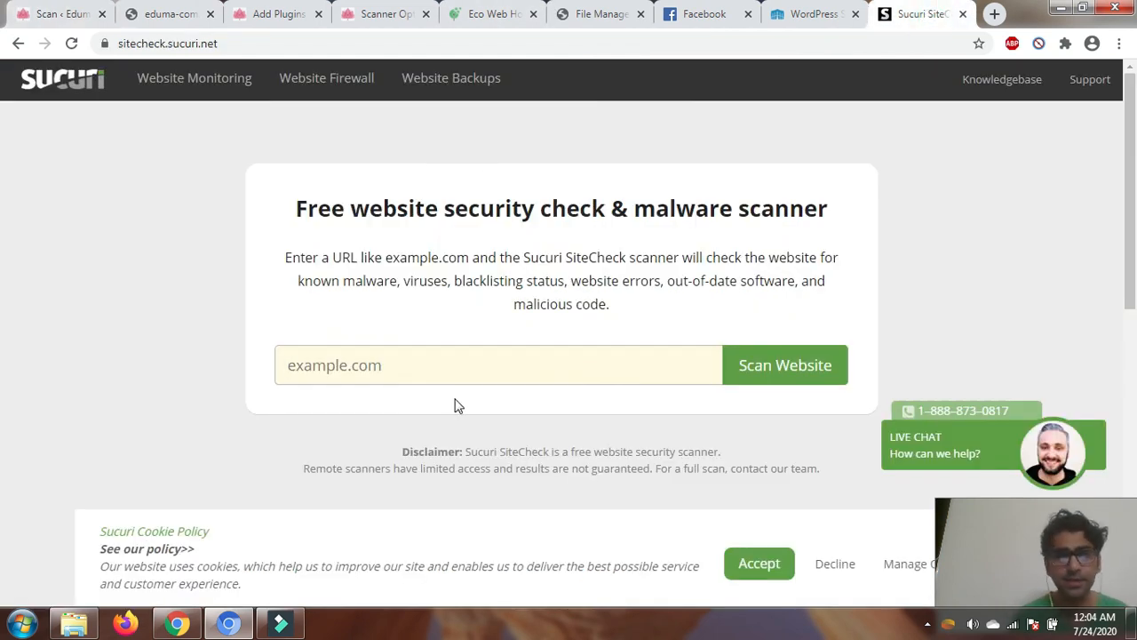
{"action": "left_click", "coordinate": [26, 16]}
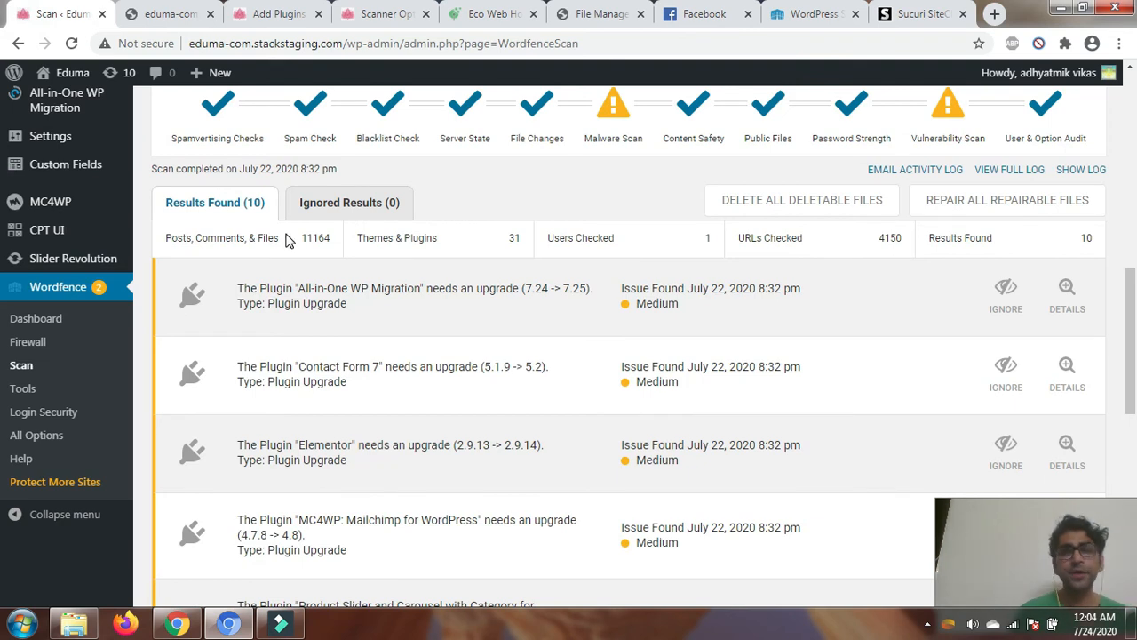